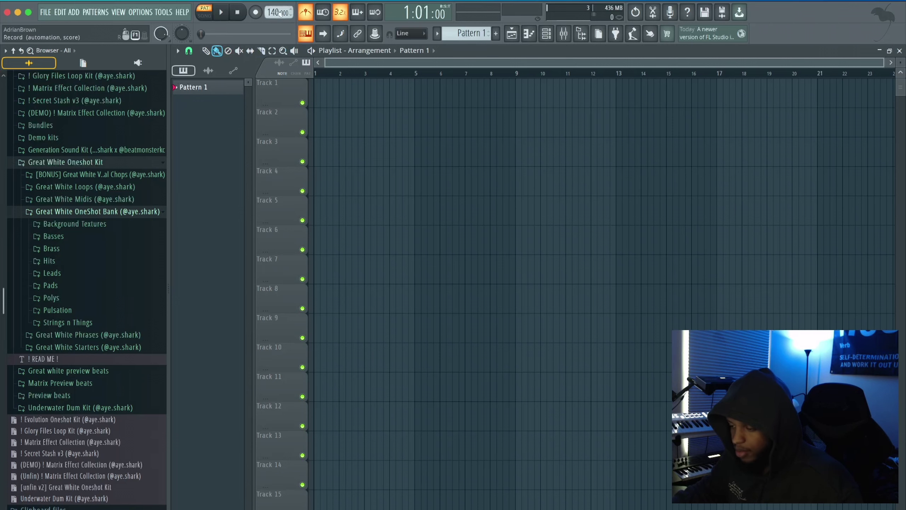
# Load "str - world famous" from Strings n Things into the channel rack, route it to mixer track 20 and enable its volume envelope
pyautogui.click(548, 34)
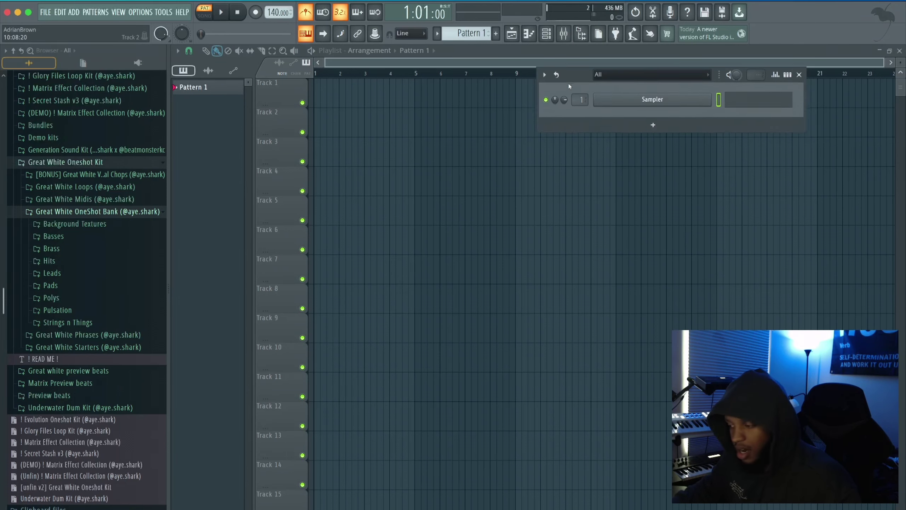
pyautogui.click(85, 321)
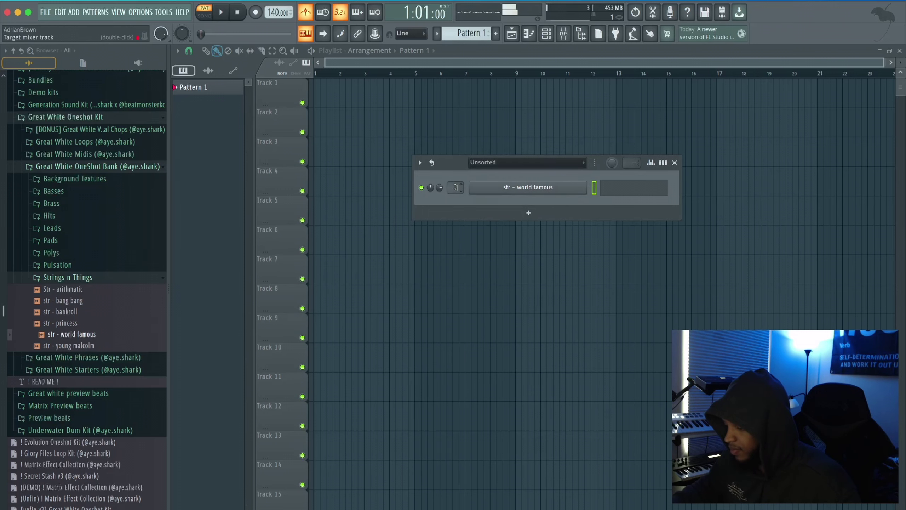
pyautogui.doubleClick(455, 187)
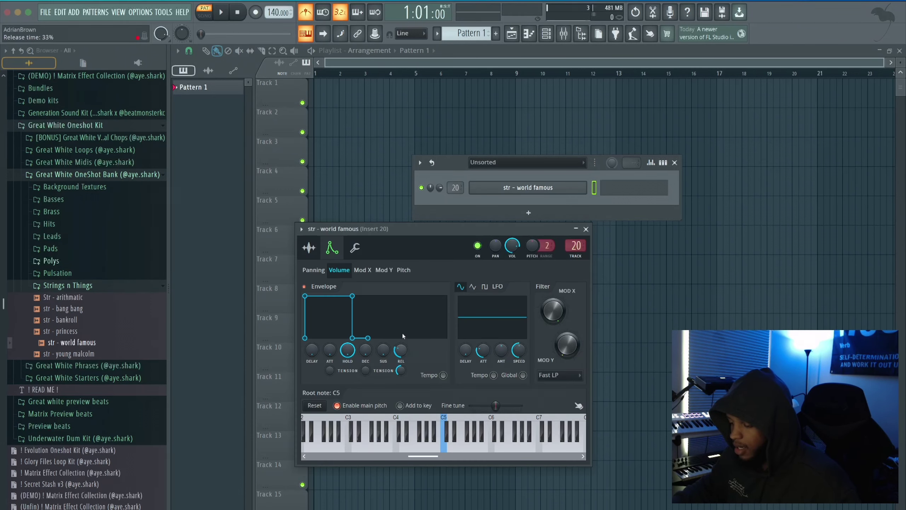
pyautogui.click(586, 230)
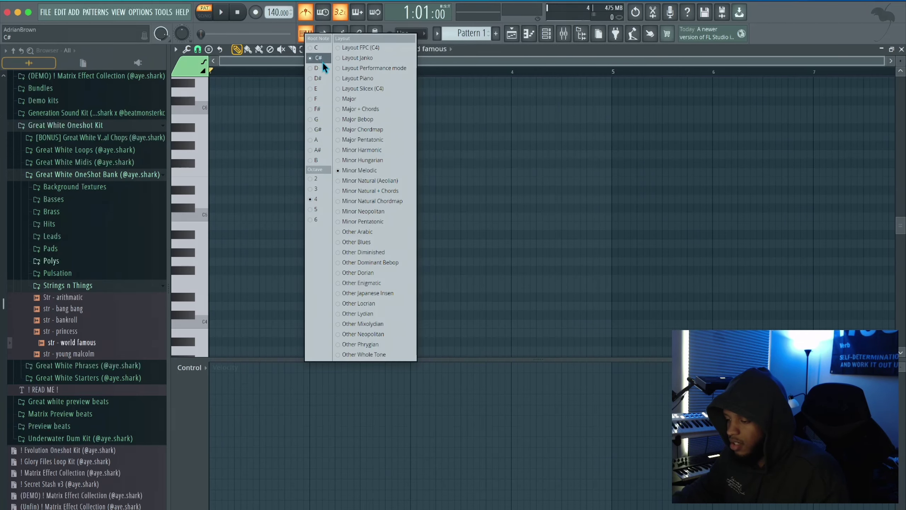
# Write and play a two-bar piano roll pattern: four C#5-E5-G#5 chords, two A4-C#5-E5 and two B4-E5-F#5, evenly spaced
pyautogui.click(465, 92)
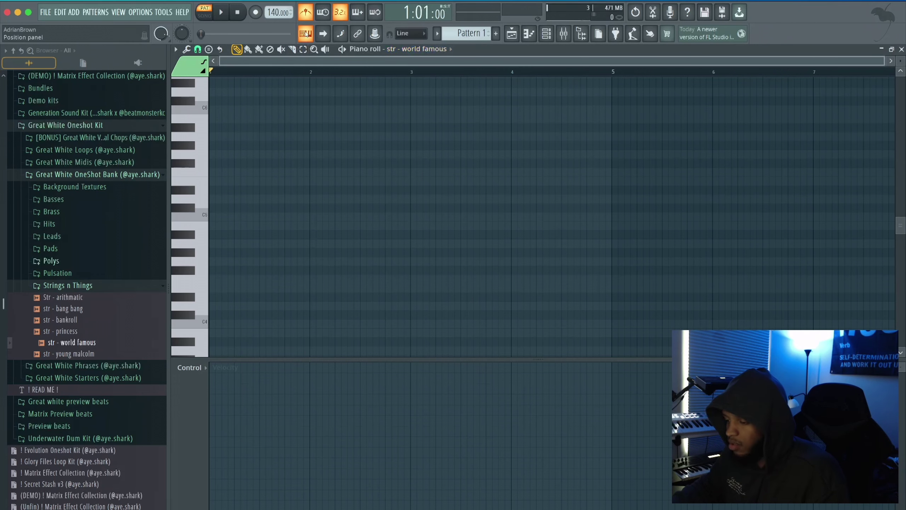
pyautogui.click(305, 34)
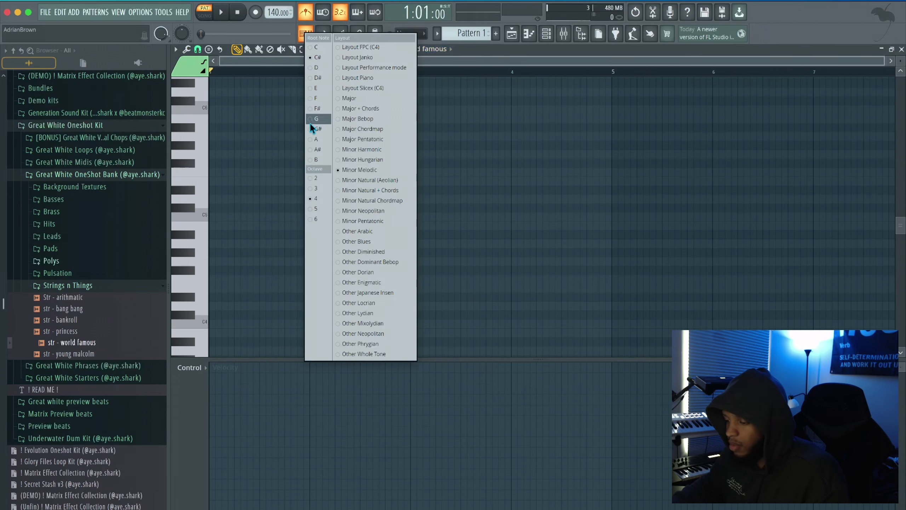
pyautogui.click(469, 122)
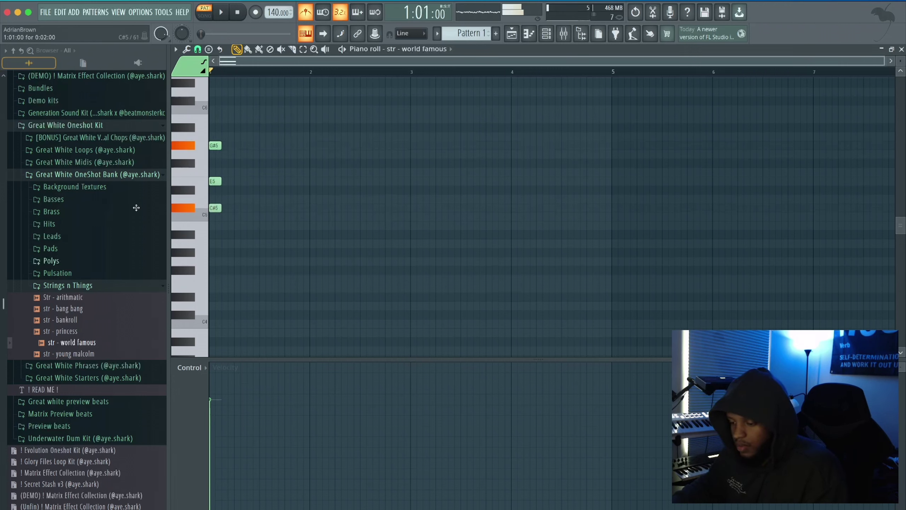
pyautogui.press('space')
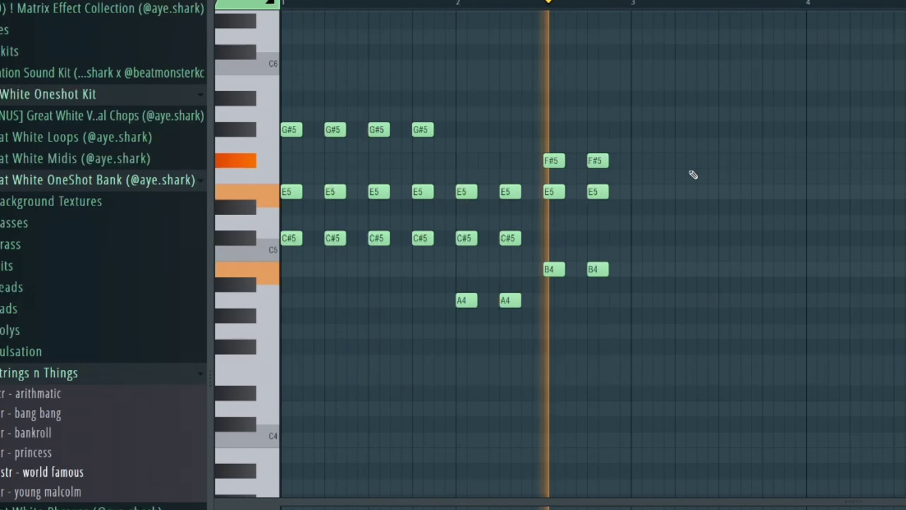
pyautogui.press('space')
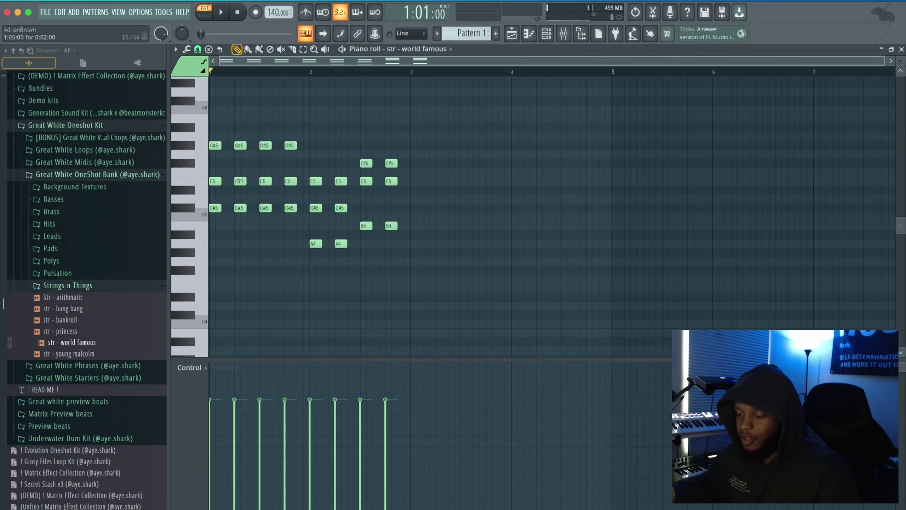
# Shorten the chord notes slightly, add two B4 notes between the chords in bar 1 and a D#5 note closing bar 2
pyautogui.moveTo(301, 124); pyautogui.dragTo(192, 217)
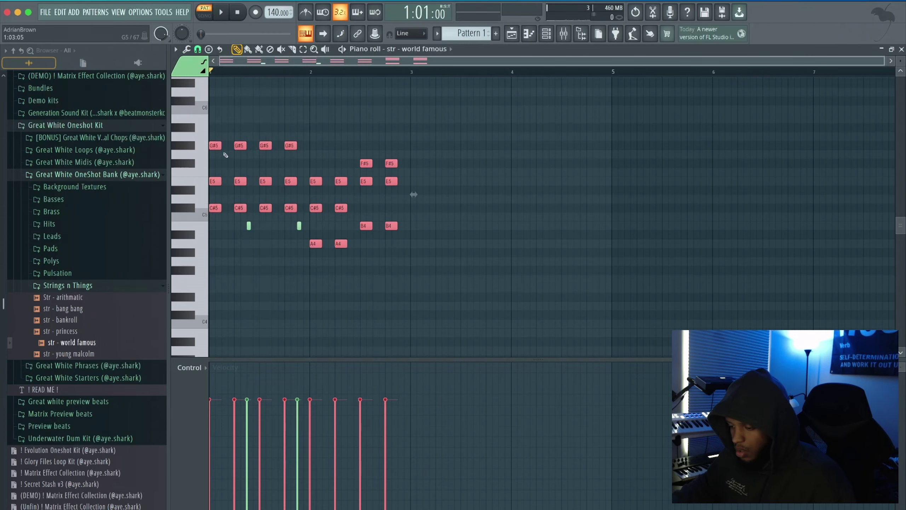
pyautogui.press('space')
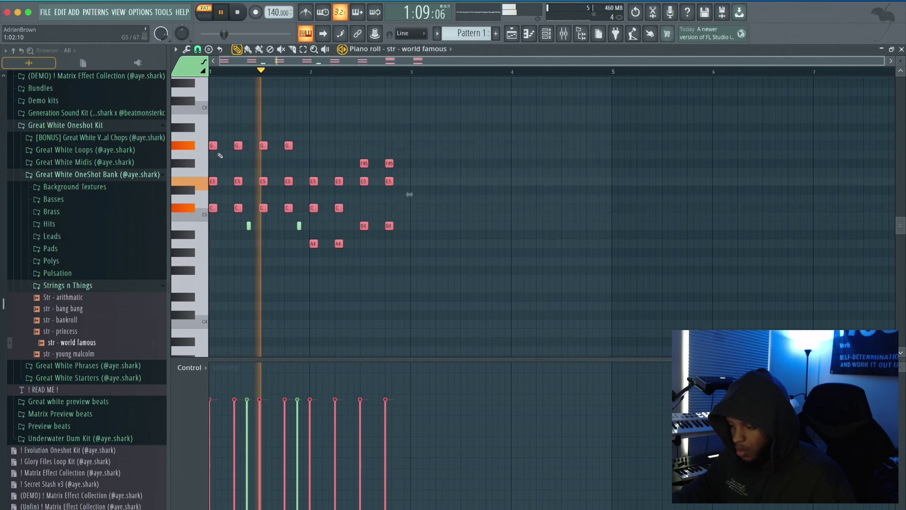
pyautogui.click(374, 208)
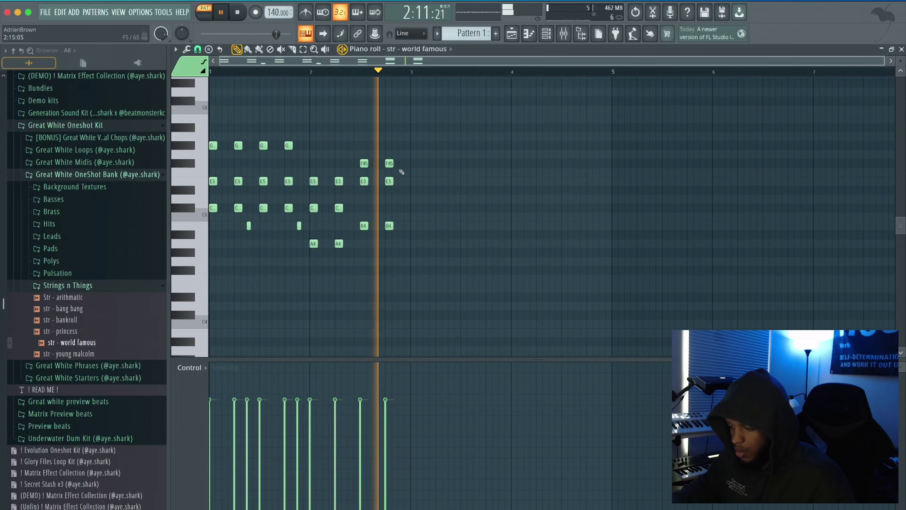
pyautogui.press('space')
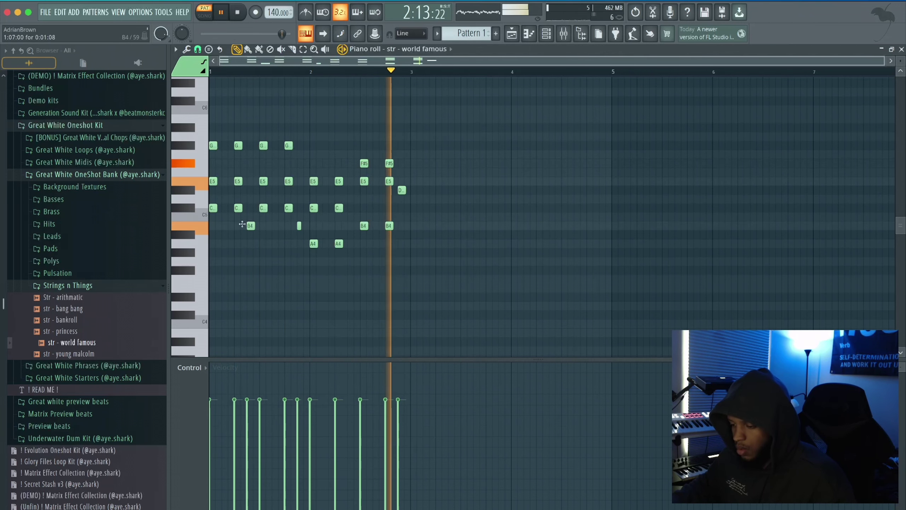
# Duplicate the two-bar chord phrase repeatedly until the pattern fills eight bars
pyautogui.hotkey('ctrl', 'b')
pyautogui.scroll(3, 205, 164)
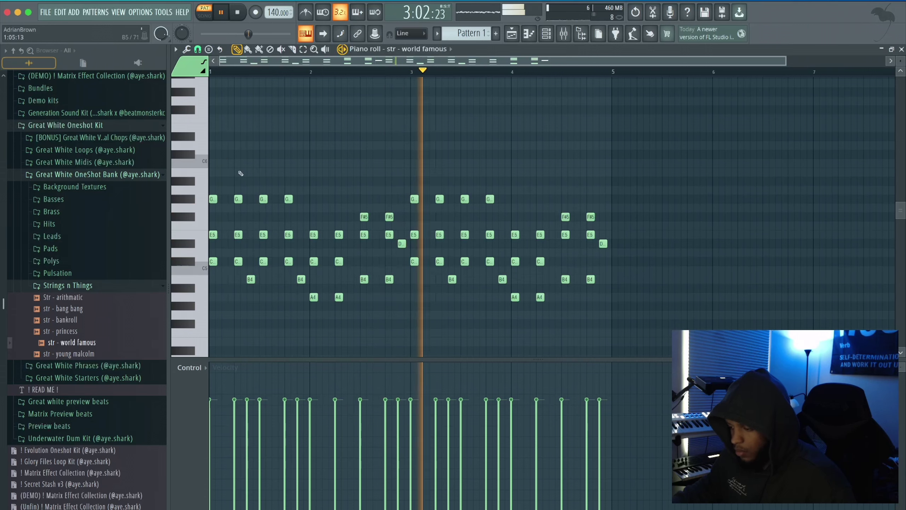
pyautogui.scroll(-2, 564, 248)
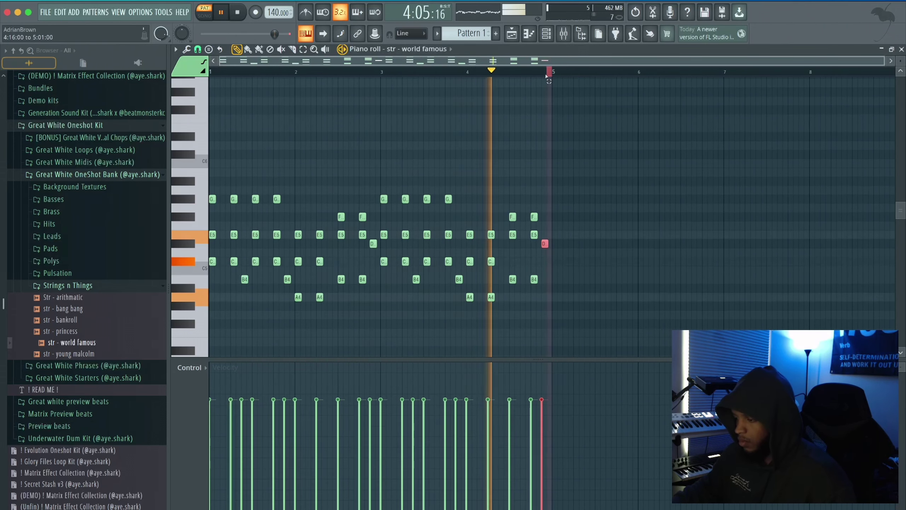
pyautogui.hotkey('ctrl', 'a')
pyautogui.hotkey('ctrl', 'b')
pyautogui.hotkey('ctrl', 'd')
pyautogui.scroll(-2, 429, 104)
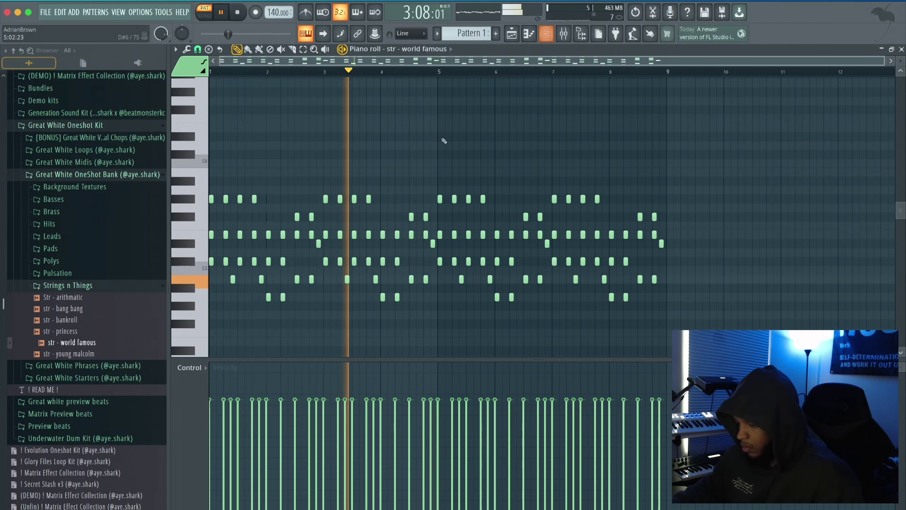
# Add ValhallaSupermassive to mixer track 20 with the TriangulumHall reverb preset and lower the effect's mix level to about 31%
pyautogui.press('space')
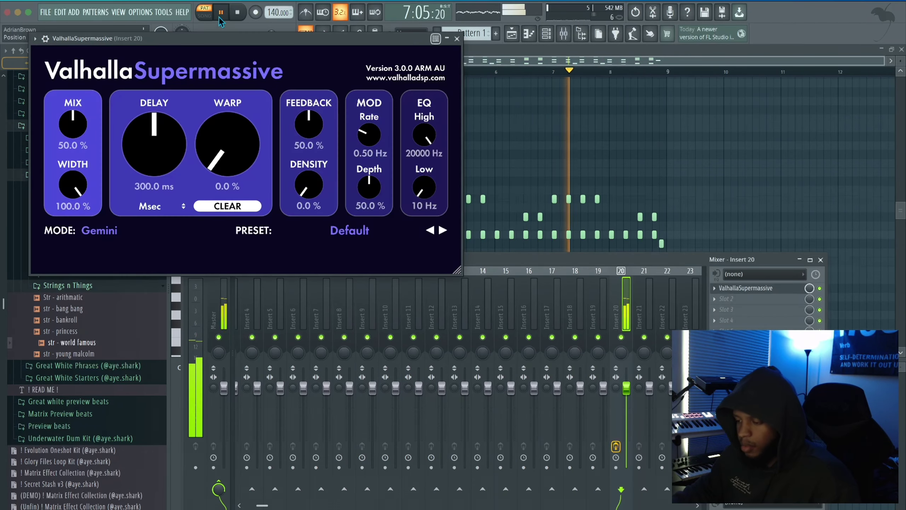
pyautogui.moveTo(250, 39); pyautogui.dragTo(468, 141)
pyautogui.click(547, 335)
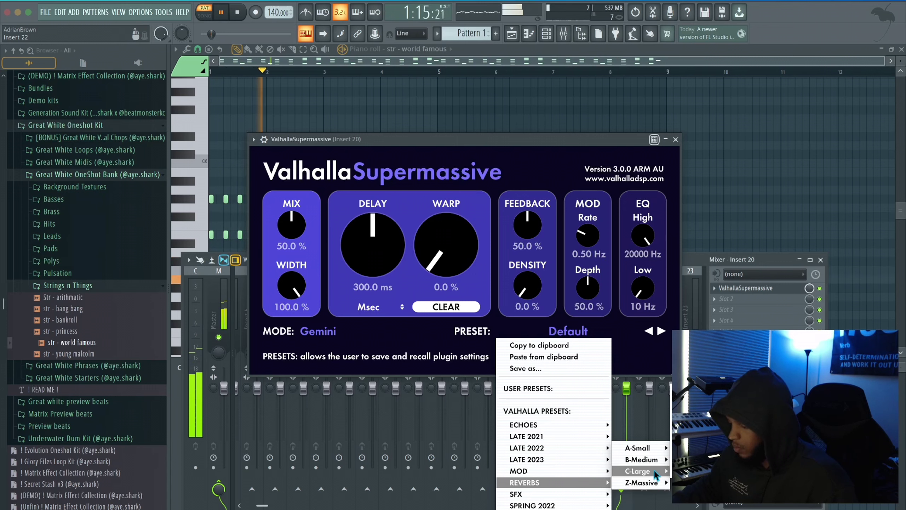
pyautogui.click(699, 471)
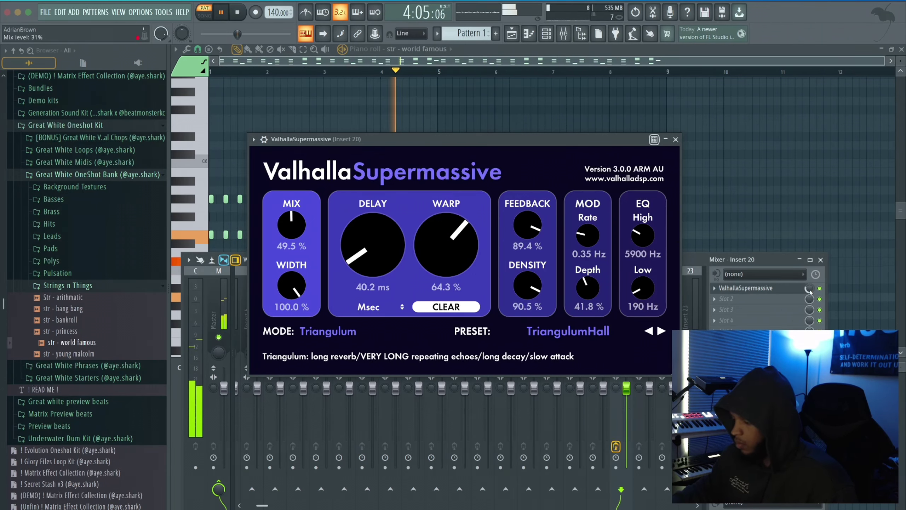
pyautogui.click(674, 139)
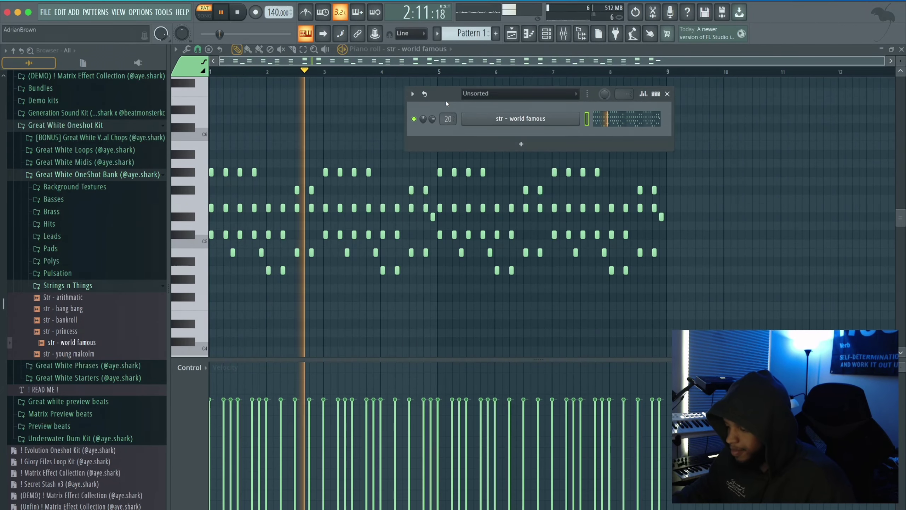
# Add the pad "Pd - flexas" as a new channel on mixer track 21 with its volume envelope enabled
pyautogui.click(62, 285)
pyautogui.click(69, 248)
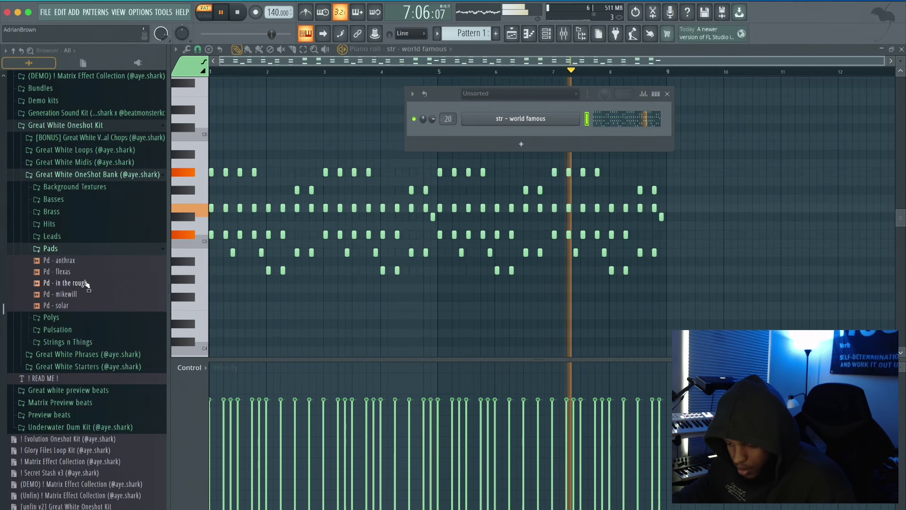
pyautogui.moveTo(83, 277); pyautogui.dragTo(521, 134)
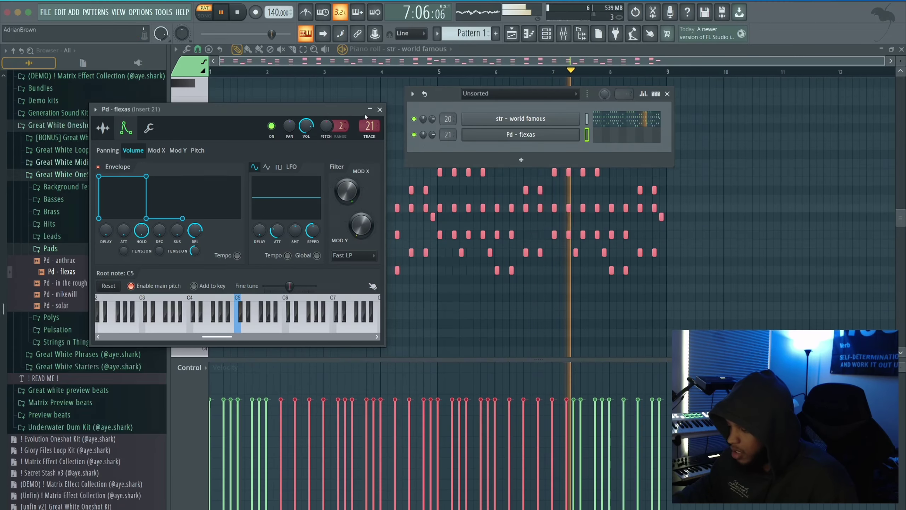
pyautogui.click(380, 109)
# Copy the notes of the "str - world famous" channel into the "Pd - flexas" channel
pyautogui.rightClick(543, 119)
pyautogui.click(689, 127)
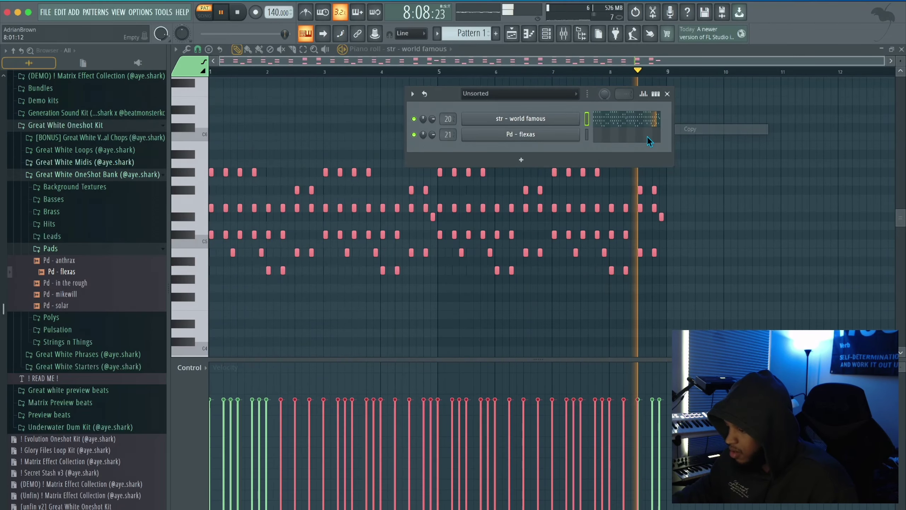
pyautogui.rightClick(535, 134)
pyautogui.click(690, 156)
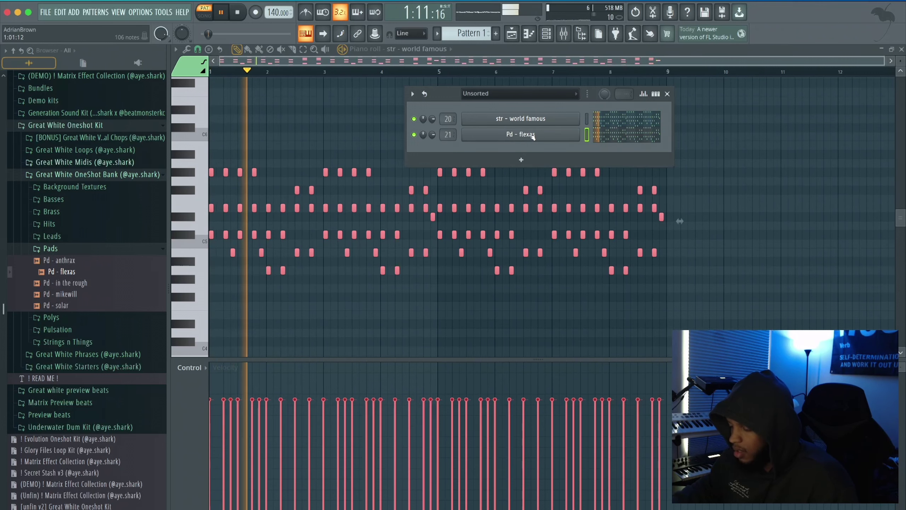
pyautogui.click(531, 138)
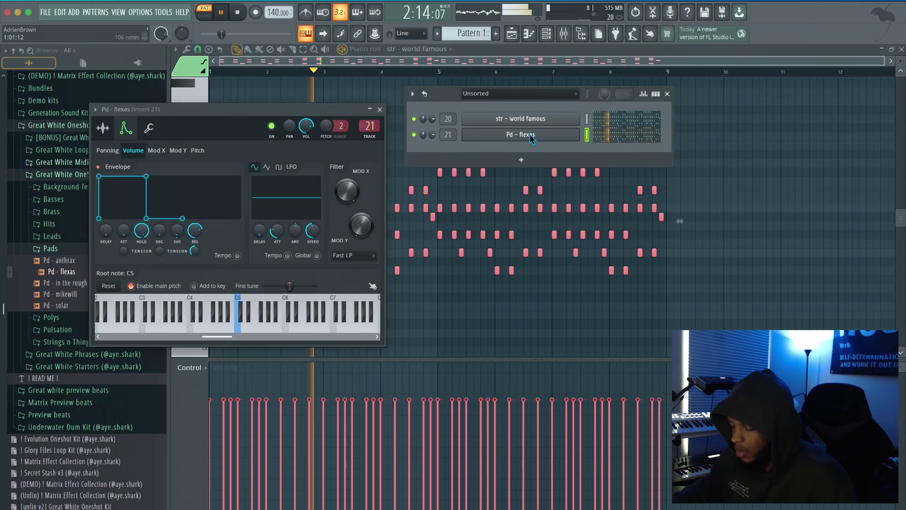
pyautogui.click(380, 110)
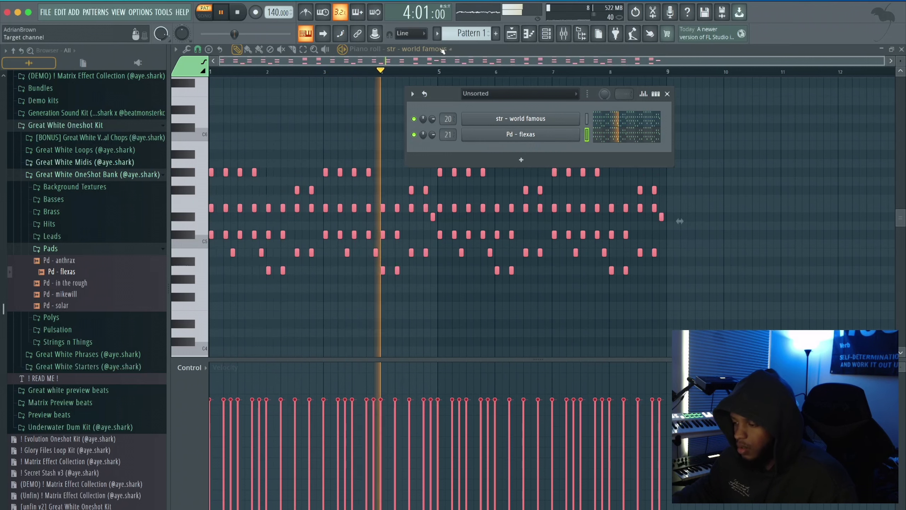
# Layer a copy of all "Pd - flexas" notes one octave higher in its piano roll
pyautogui.click(419, 49)
pyautogui.click(433, 82)
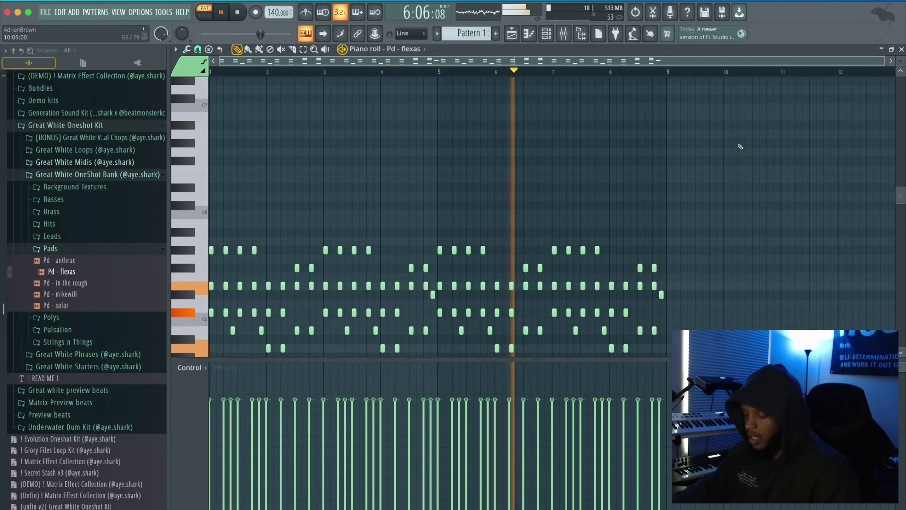
pyautogui.scroll(3, 742, 146)
pyautogui.hotkey('ctrl', 'a')
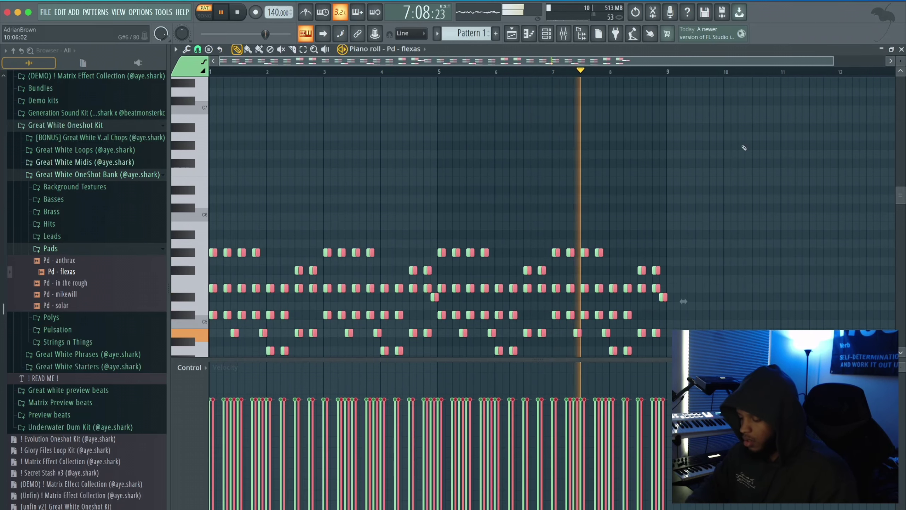
pyautogui.hotkey('ctrl', 'c')
pyautogui.hotkey('ctrl', 'v')
pyautogui.hotkey('ctrl', 'Up')
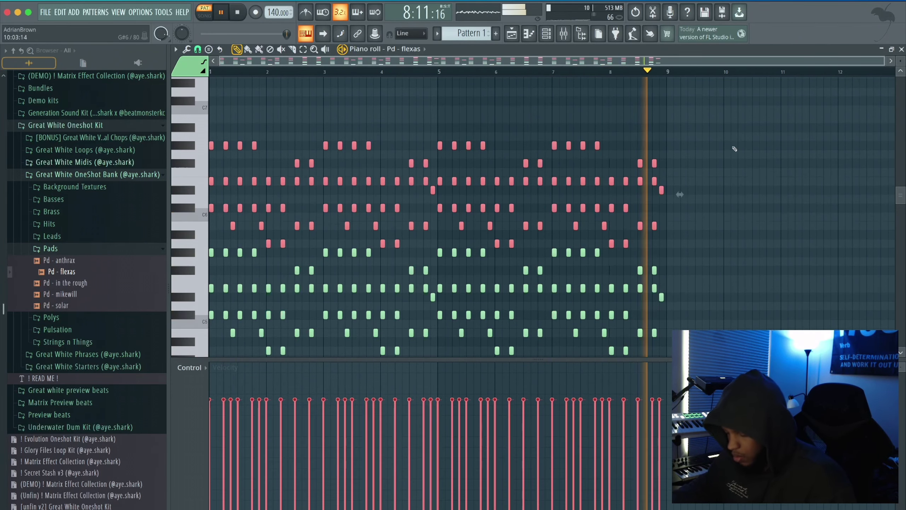
# Lower the velocity of the octave-up "Pd - flexas" notes with level scaling
pyautogui.hotkey('alt', 'x')
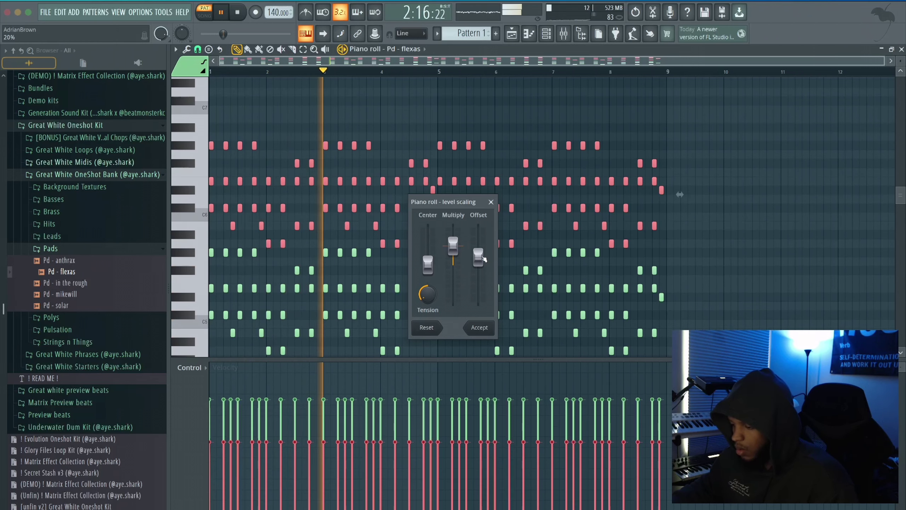
pyautogui.click(479, 327)
pyautogui.scroll(-2, 573, 132)
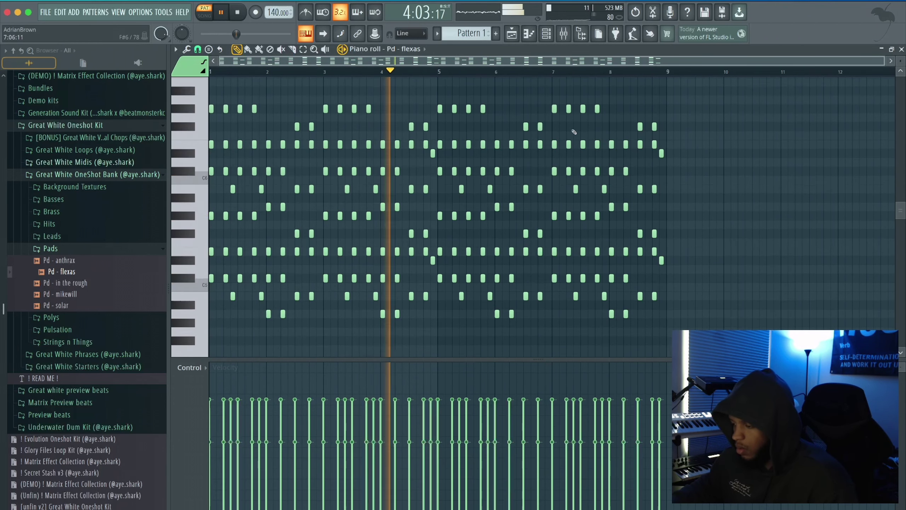
# Add Portal to mixer track 21 and try the Walk Down Perfected and Freedom presets from the Matrix Portal Bank
pyautogui.press('F9')
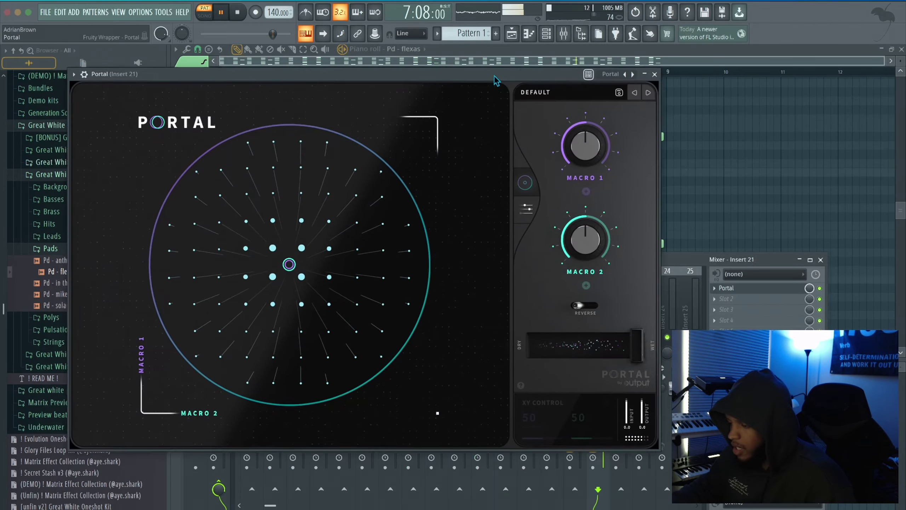
pyautogui.moveTo(495, 76); pyautogui.dragTo(576, 100)
pyautogui.click(617, 115)
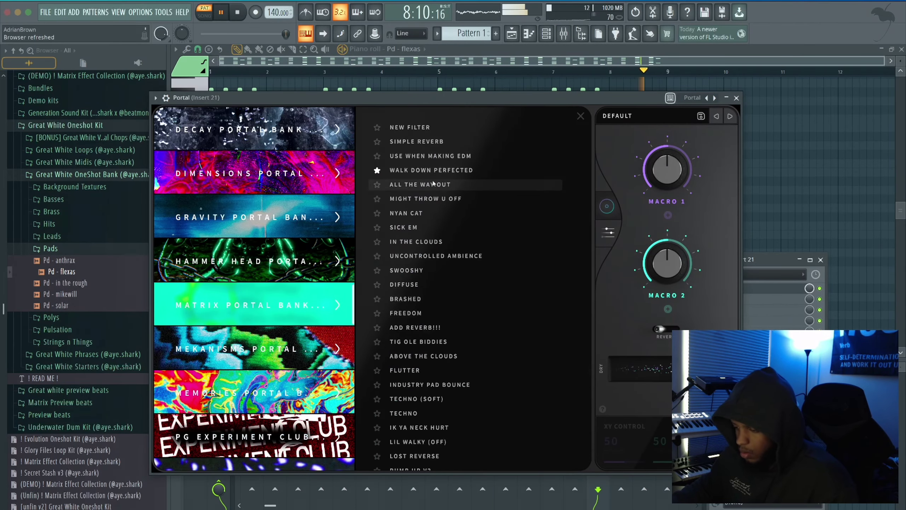
pyautogui.click(448, 175)
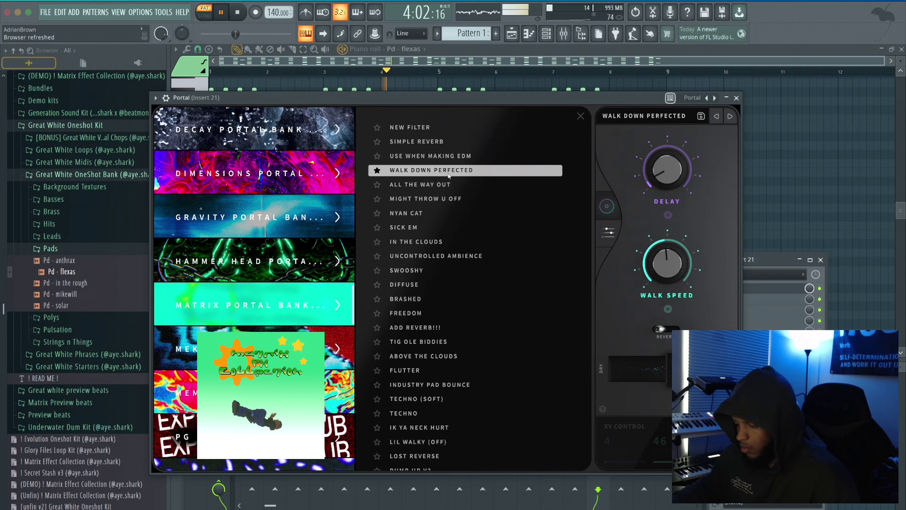
pyautogui.click(424, 311)
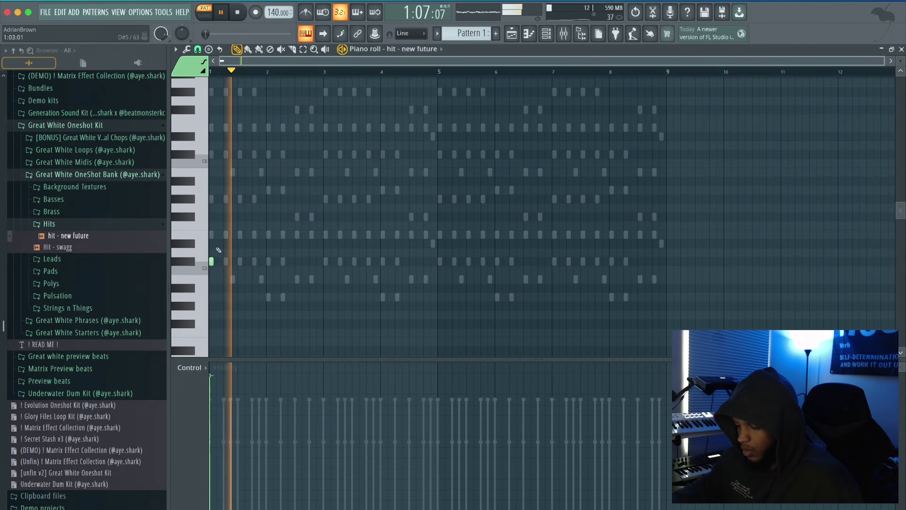
# Write a two-bar "hit - new future" pattern on C#5, A4 and B4 and repeat it to fill eight bars
pyautogui.press('space')
pyautogui.press('space')
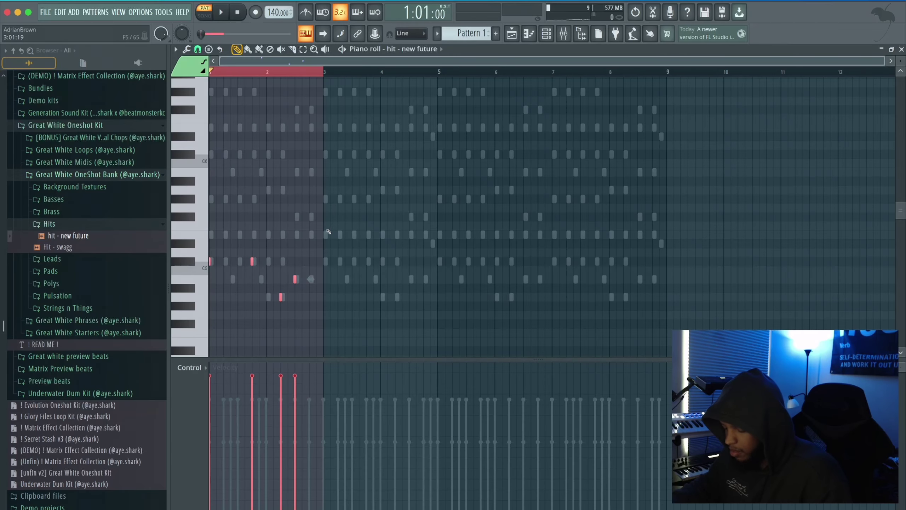
pyautogui.hotkey('ctrl', 'b')
pyautogui.hotkey('ctrl', 'b')
pyautogui.press('space')
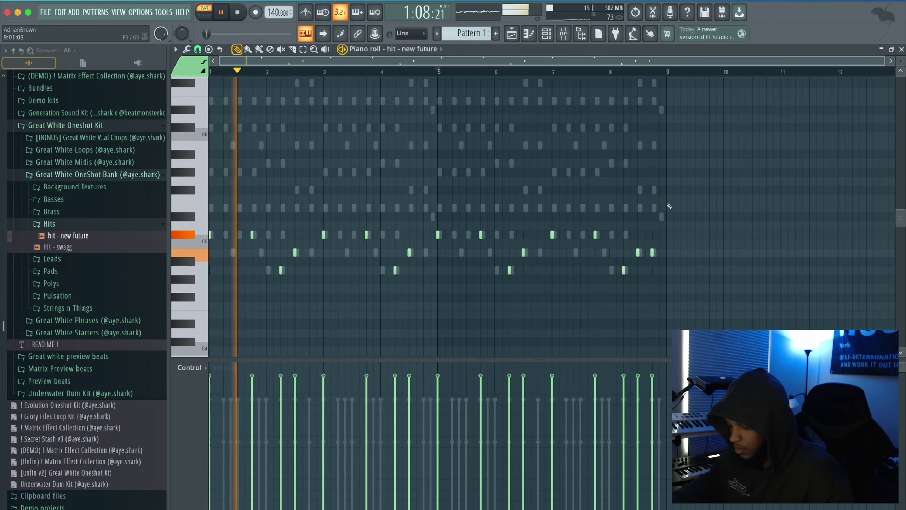
# Check the miscellaneous settings of the "hit - new future" channel
pyautogui.press('F6')
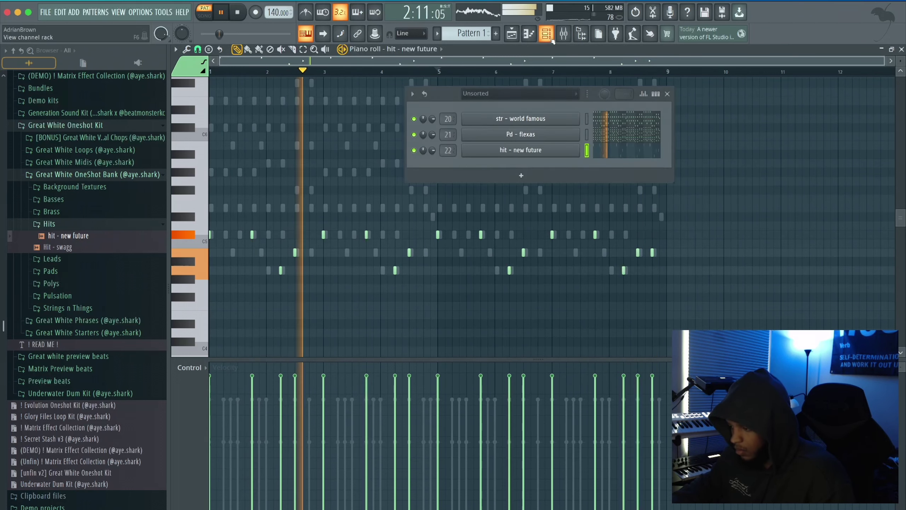
pyautogui.click(520, 150)
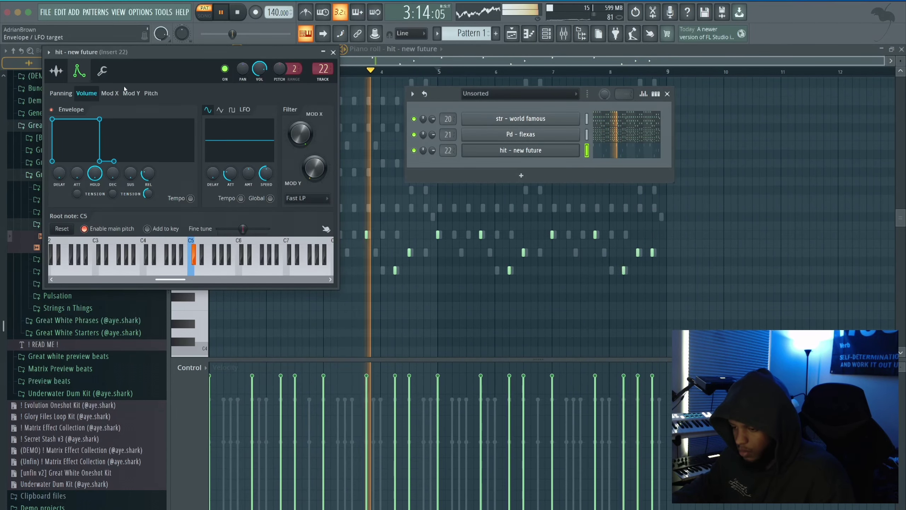
pyautogui.click(102, 71)
pyautogui.click(333, 52)
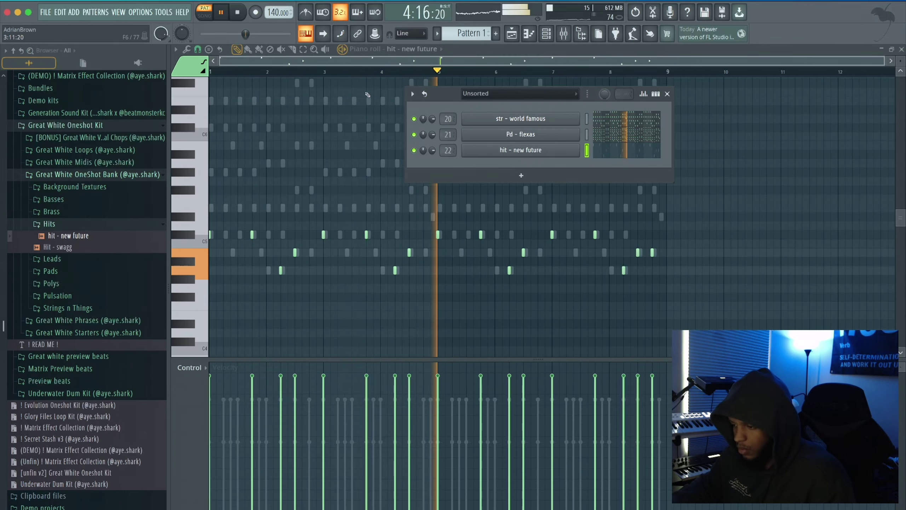
pyautogui.click(668, 94)
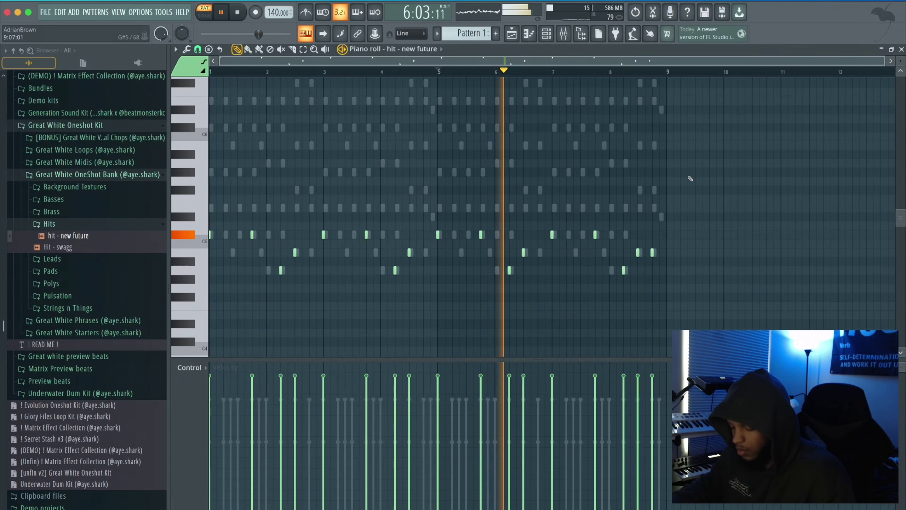
# Layer a copy of all "hit - new future" notes one octave higher in the piano roll
pyautogui.hotkey('ctrl', 'a')
pyautogui.hotkey('ctrl', 'c')
pyautogui.hotkey('ctrl', 'v')
pyautogui.hotkey('ctrl', 'Up')
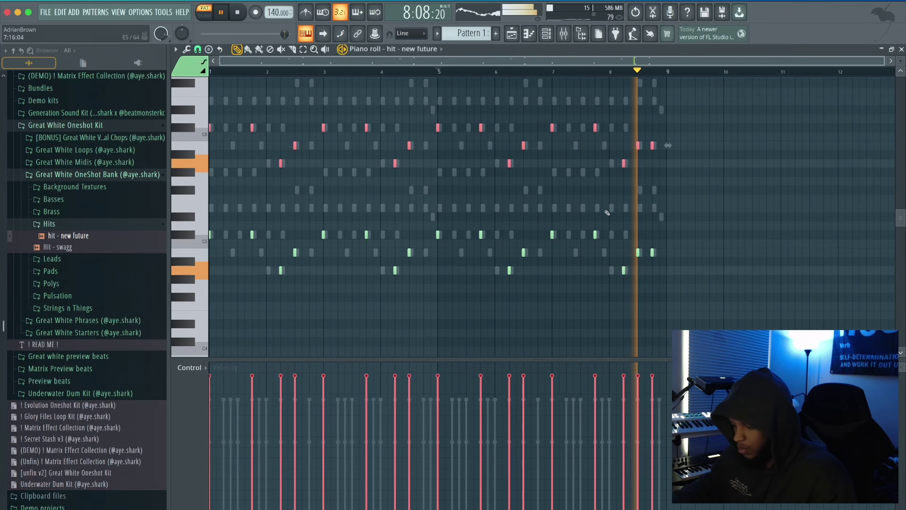
# Lower the velocity of the octave-up "hit - new future" notes with level scaling
pyautogui.hotkey('alt', 'x')
pyautogui.moveTo(478, 257); pyautogui.dragTo(481, 264)
pyautogui.click(479, 327)
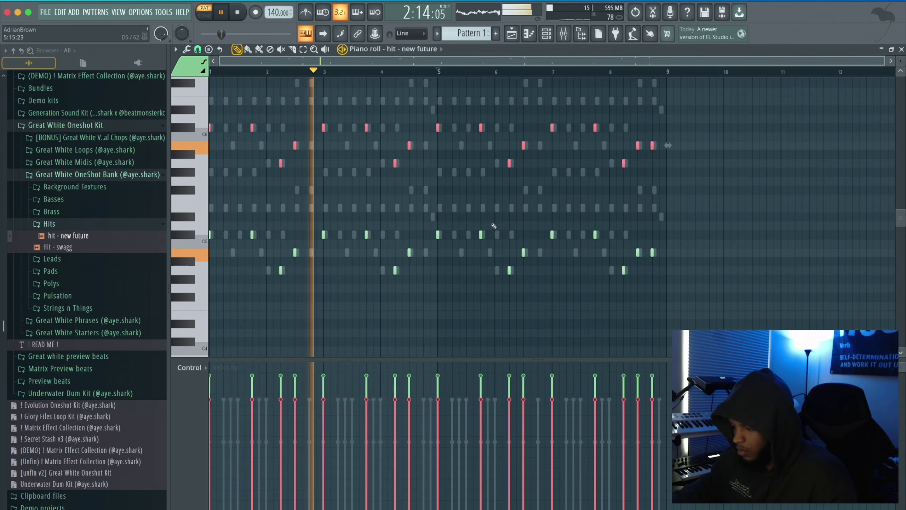
# Add Fruity Parametric EQ 2 to the first effect slot of mixer track 22
pyautogui.click(563, 33)
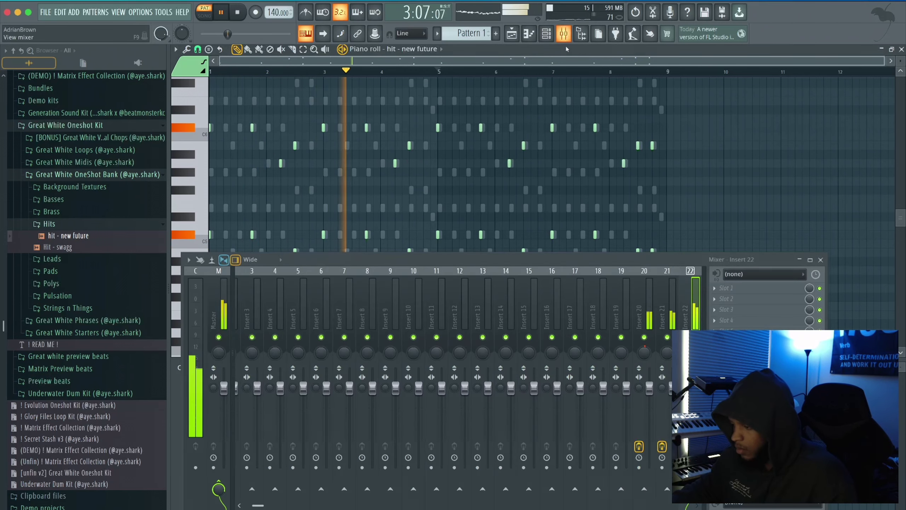
pyautogui.click(735, 293)
pyautogui.moveTo(728, 295)
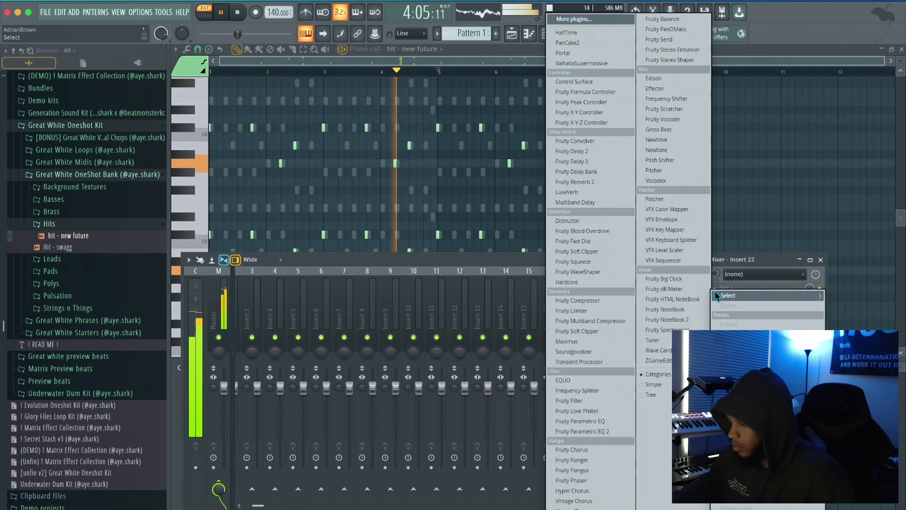
pyautogui.click(607, 432)
pyautogui.moveTo(143, 96); pyautogui.dragTo(340, 204)
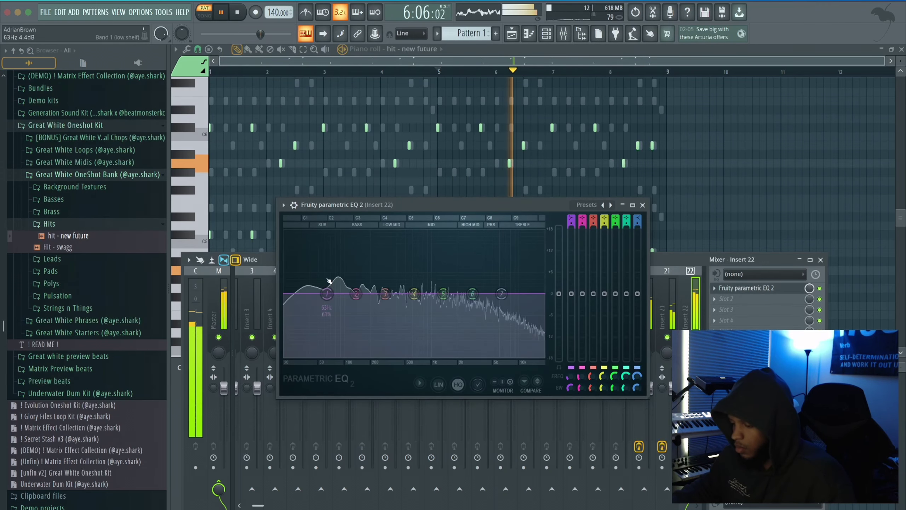
# Change band 1 of the track 22 equalizer to a high-pass filter
pyautogui.rightClick(327, 291)
pyautogui.moveTo(337, 324)
pyautogui.click(373, 334)
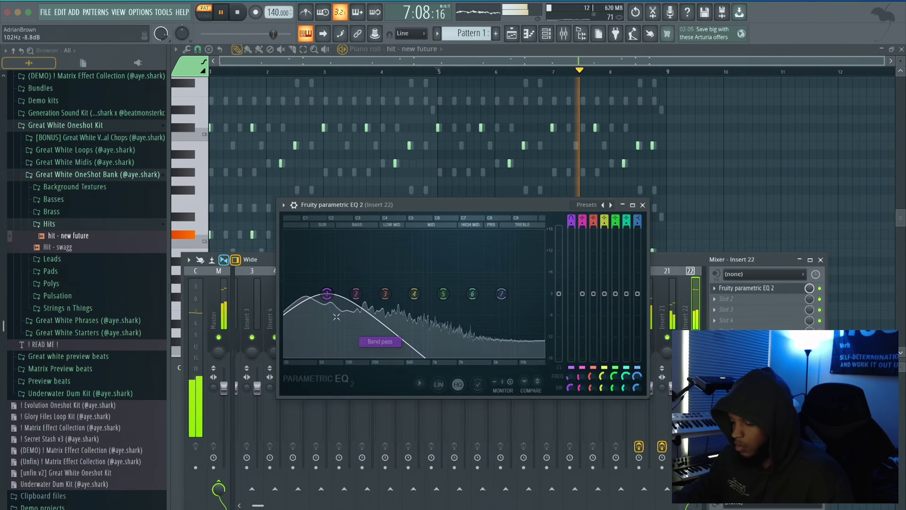
pyautogui.rightClick(327, 293)
pyautogui.moveTo(344, 321)
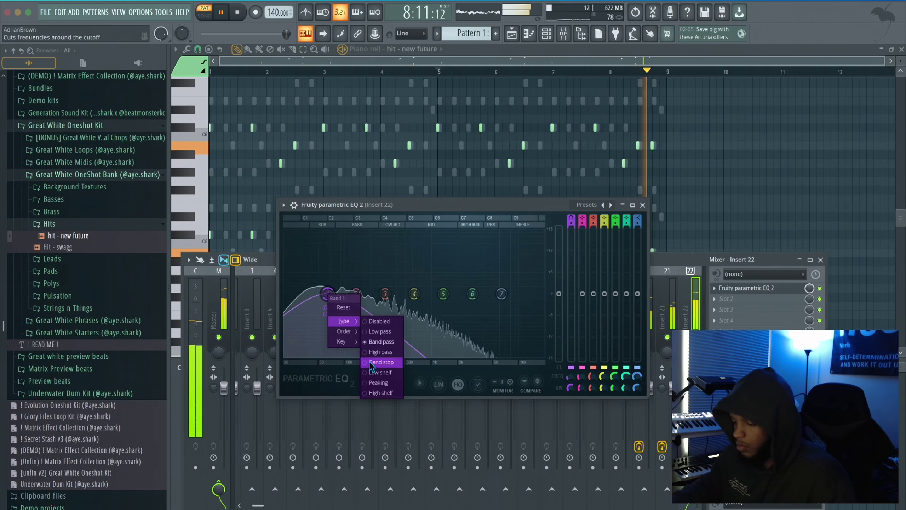
pyautogui.click(381, 351)
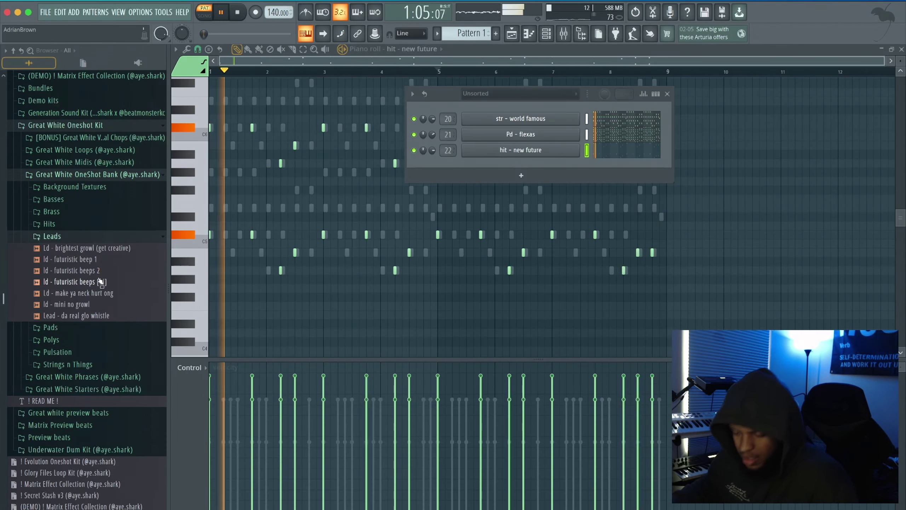
# Audition the one-shots in the Leads folder, including the futuristic beeps, "make ya neck hurt ong" and "da real glo whistle"
pyautogui.click(217, 283)
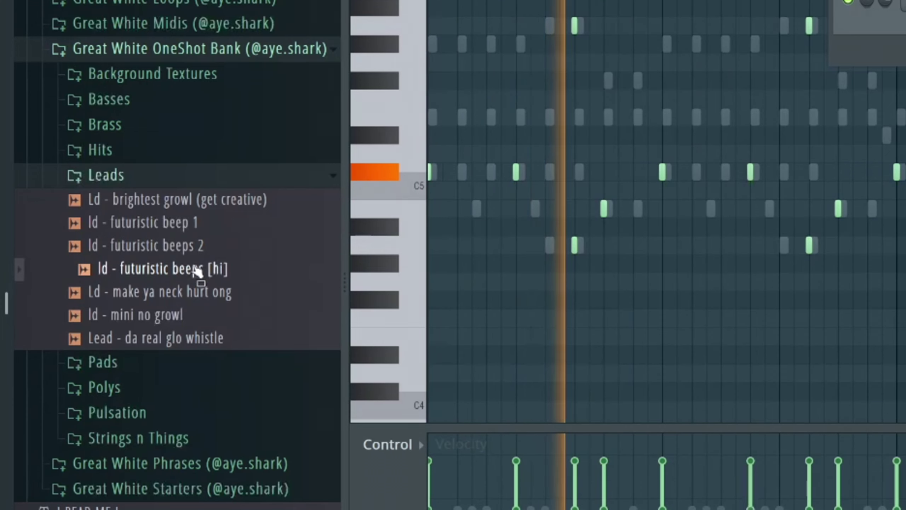
pyautogui.click(192, 229)
pyautogui.click(187, 246)
pyautogui.click(190, 230)
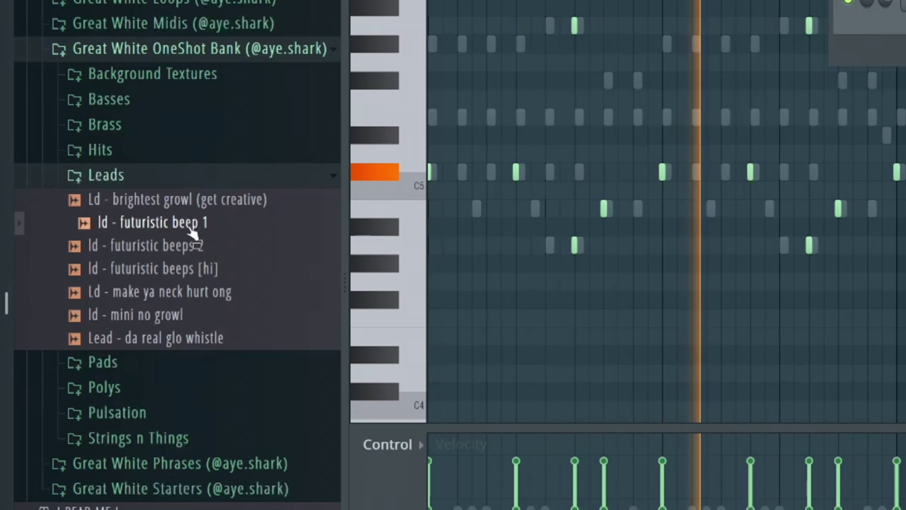
pyautogui.click(187, 248)
pyautogui.click(184, 271)
pyautogui.click(183, 297)
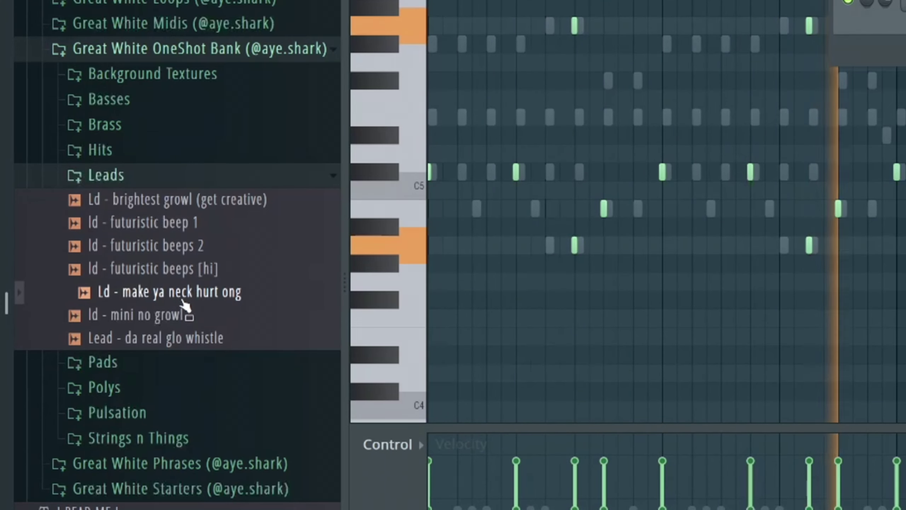
pyautogui.click(190, 323)
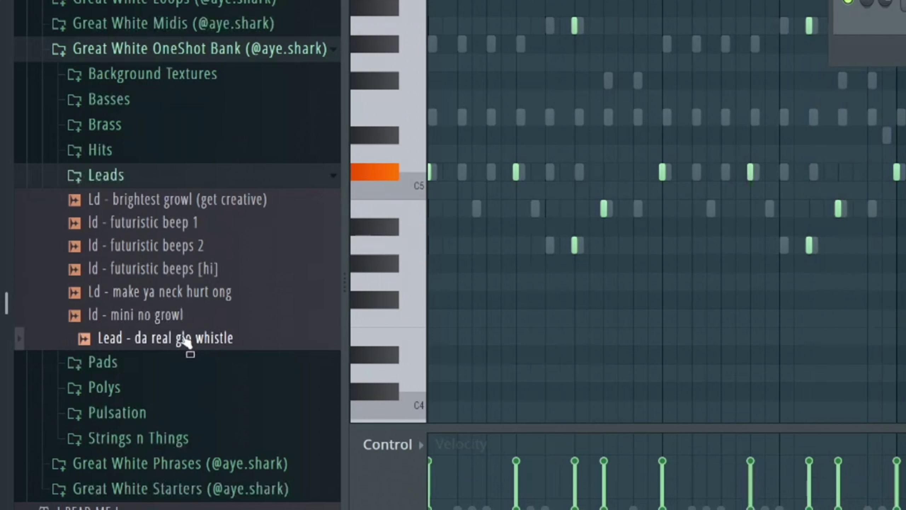
# Load "ld - futuristic beeps [hi]" as a new channel and write a two-bar melody starting with B4 and A4
pyautogui.click(166, 273)
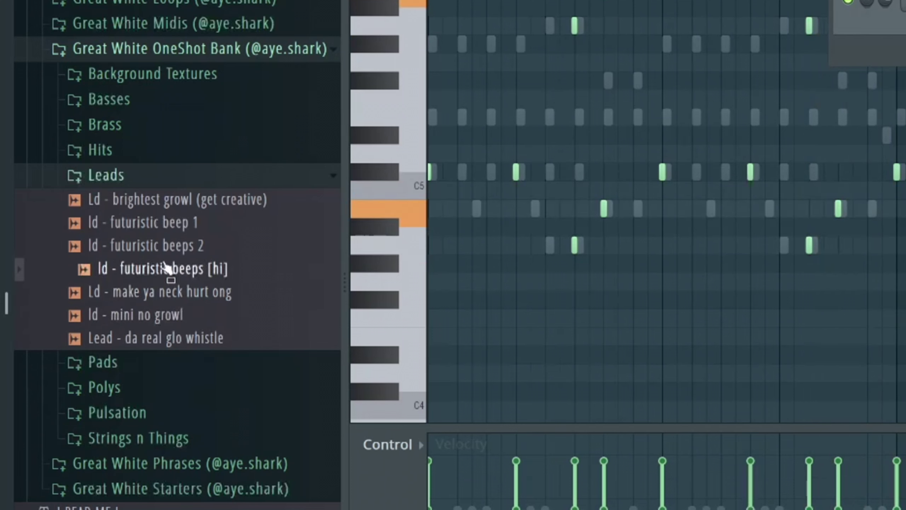
pyautogui.moveTo(171, 279); pyautogui.dragTo(905, 33)
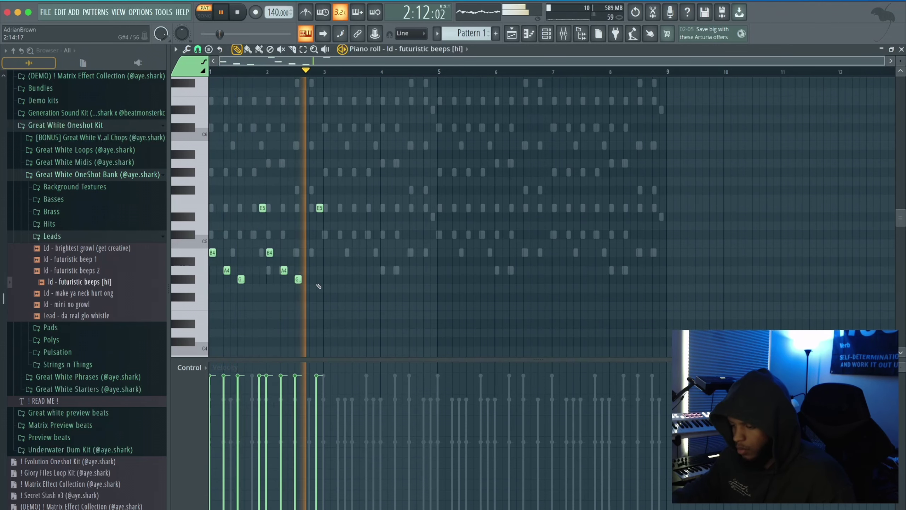
pyautogui.rightClick(318, 208)
# Repeat the two-bar futuristic beeps melody until it fills eight bars
pyautogui.hotkey('ctrl', 'a')
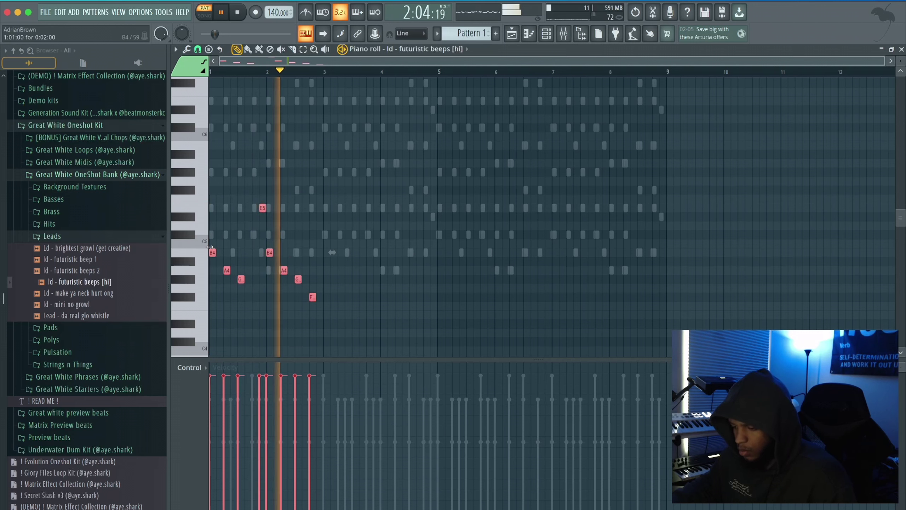
pyautogui.hotkey('ctrl', 'b')
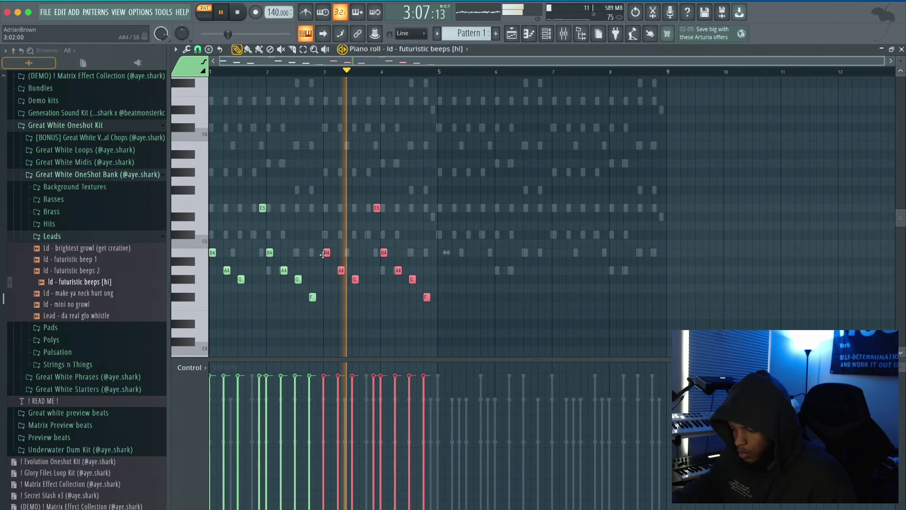
pyautogui.moveTo(220, 162); pyautogui.dragTo(505, 323)
pyautogui.scroll(-2, 214, 214)
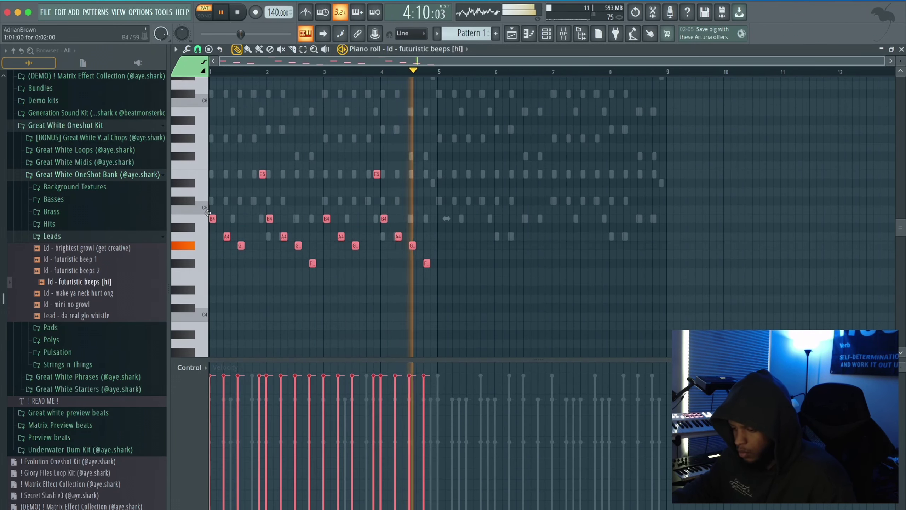
pyautogui.hotkey('ctrl', 'b')
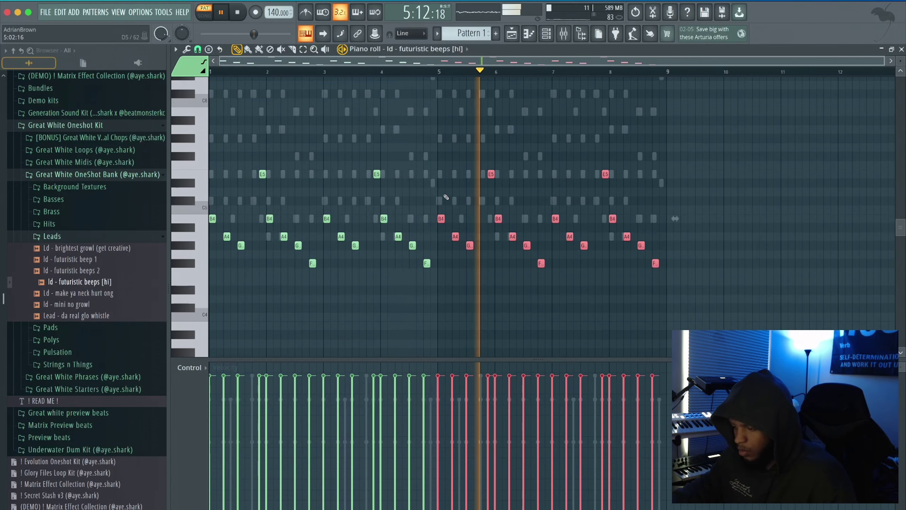
pyautogui.hotkey('ctrl', 'd')
# Lower the futuristic beeps channel volume to about 62% and add Portal with the Matrix Portal Bank's Freedom preset to mixer track 23
pyautogui.press('F6')
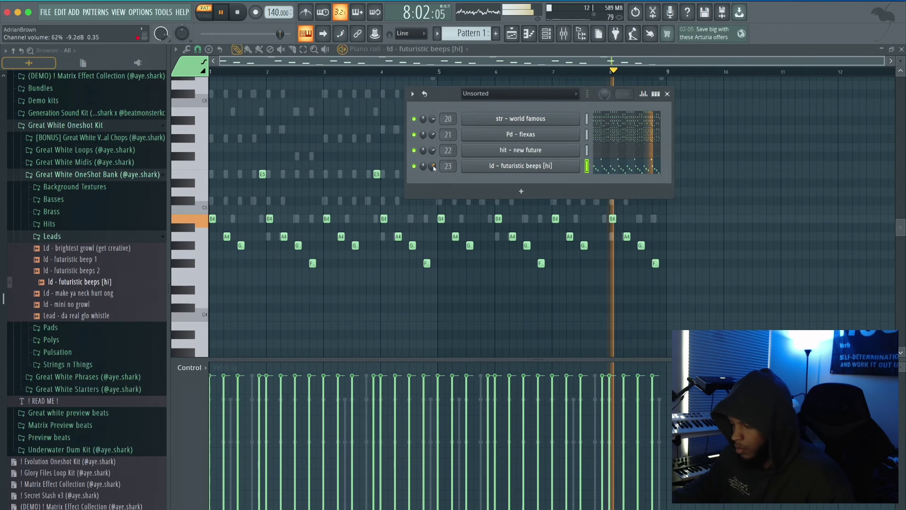
pyautogui.click(667, 94)
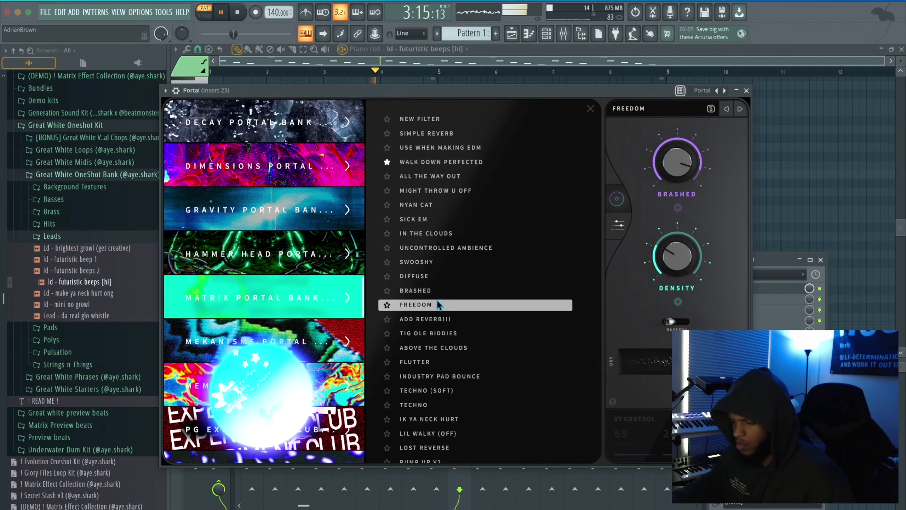
pyautogui.click(745, 91)
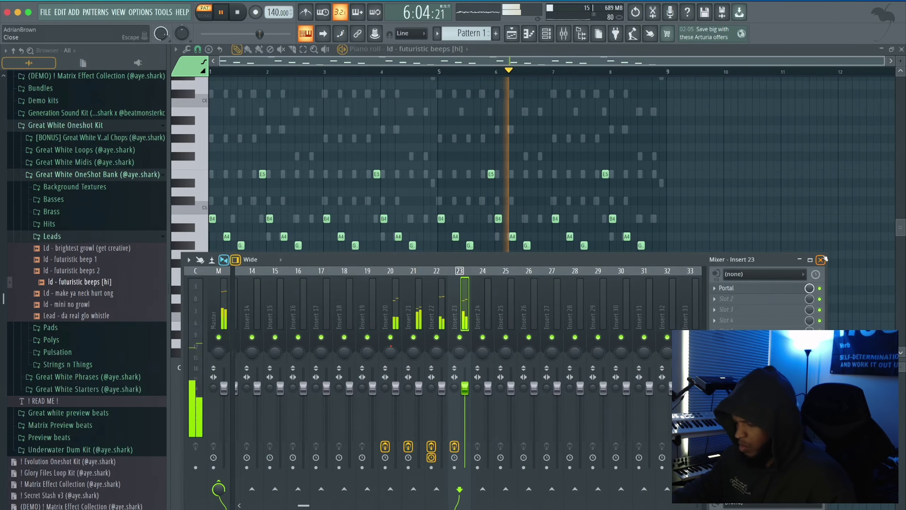
# Replace the futuristic beeps sample with "ld - mini no growl" and set the channel volume to 100%
pyautogui.press('F6')
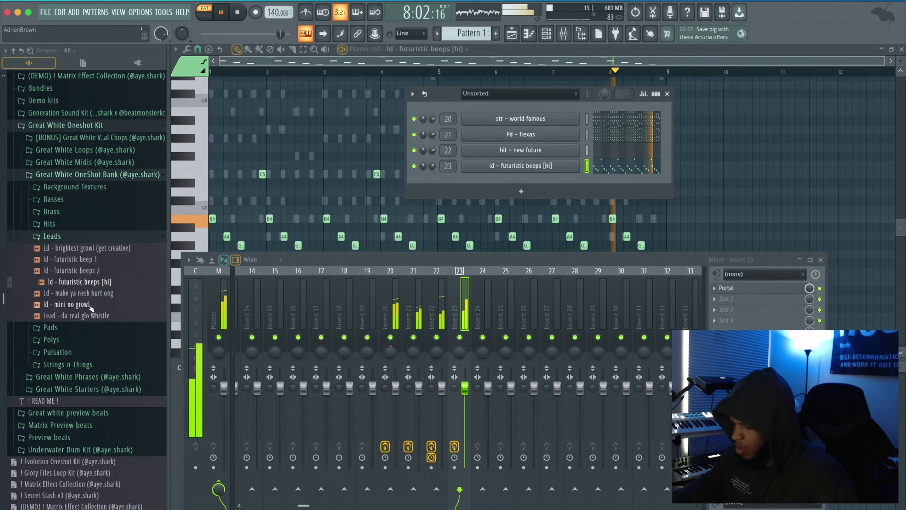
pyautogui.moveTo(506, 178); pyautogui.dragTo(519, 169)
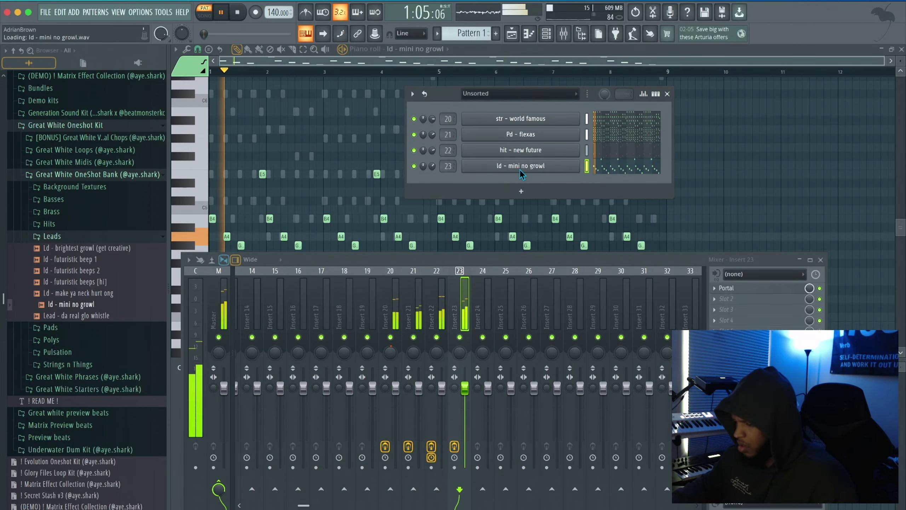
pyautogui.click(517, 165)
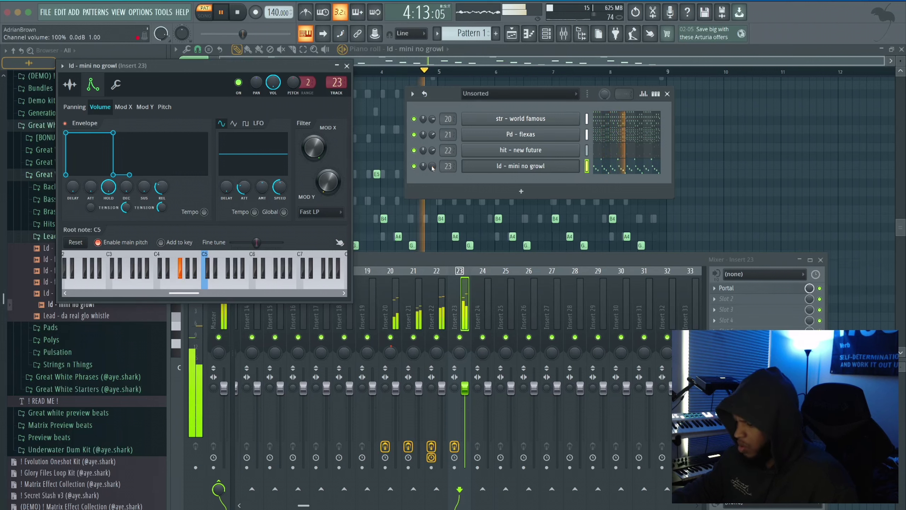
pyautogui.click(70, 84)
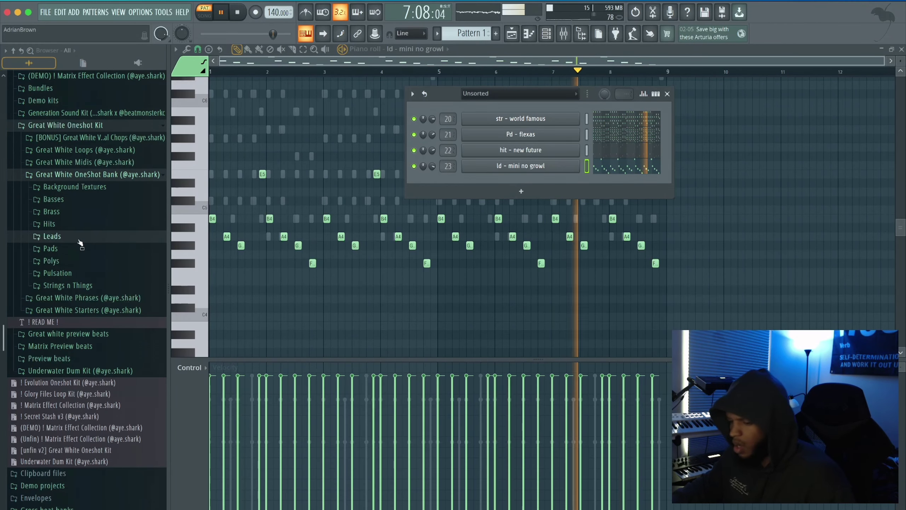
# Load "Bs - Davey Jones Locker" from the Basses folder as a new channel
pyautogui.click(79, 203)
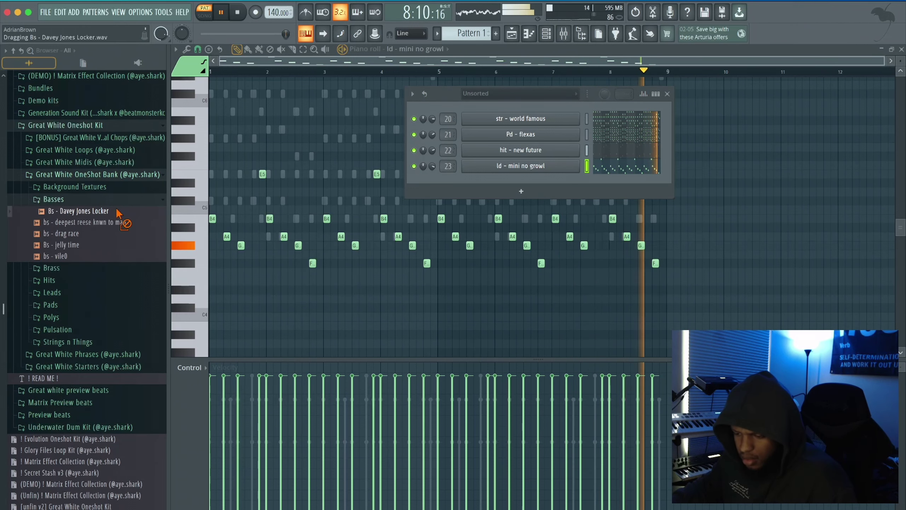
pyautogui.moveTo(116, 207); pyautogui.dragTo(539, 181)
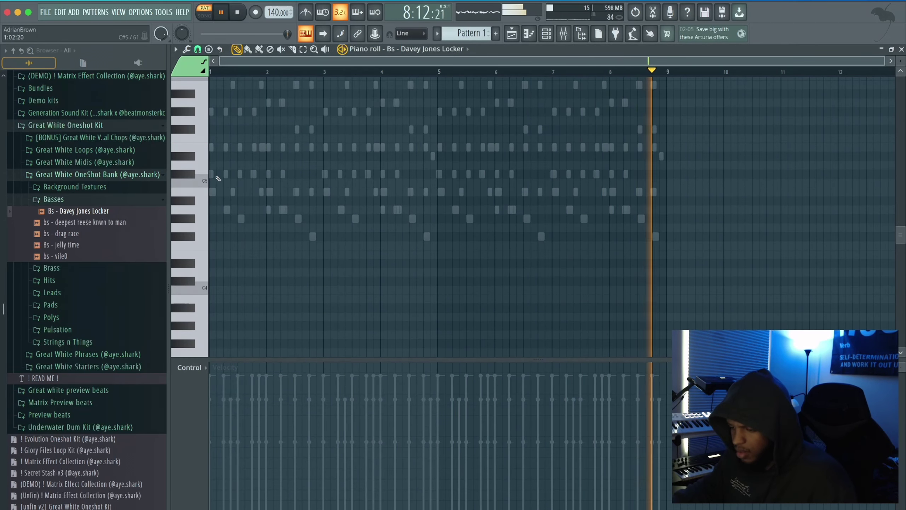
# Write sustained C#5, A4 and B4 bass notes across the first two bars of the "Bs - Davey Jones Locker" piano roll
pyautogui.press('space')
pyautogui.click(179, 176)
pyautogui.moveTo(305, 207)
pyautogui.mouseDown()
pyautogui.moveTo(284, 217)
pyautogui.moveTo(295, 214)
pyautogui.mouseUp()
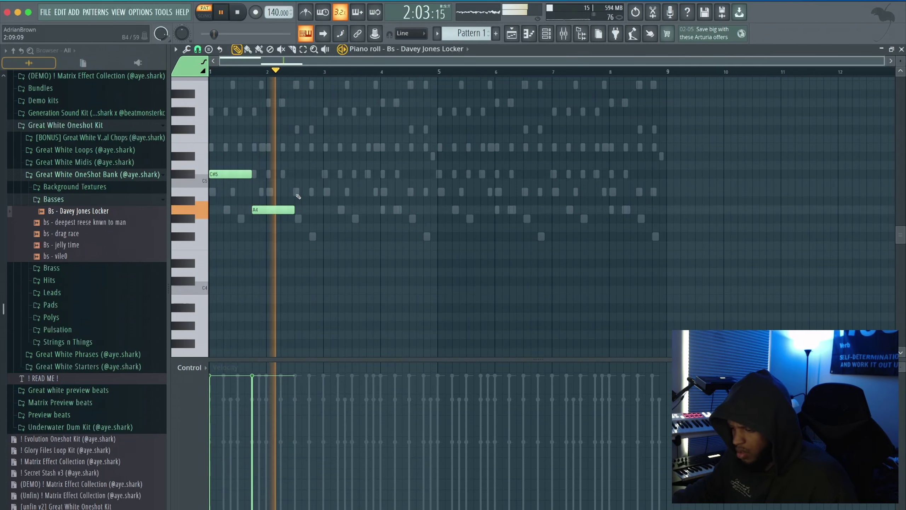
pyautogui.click(299, 192)
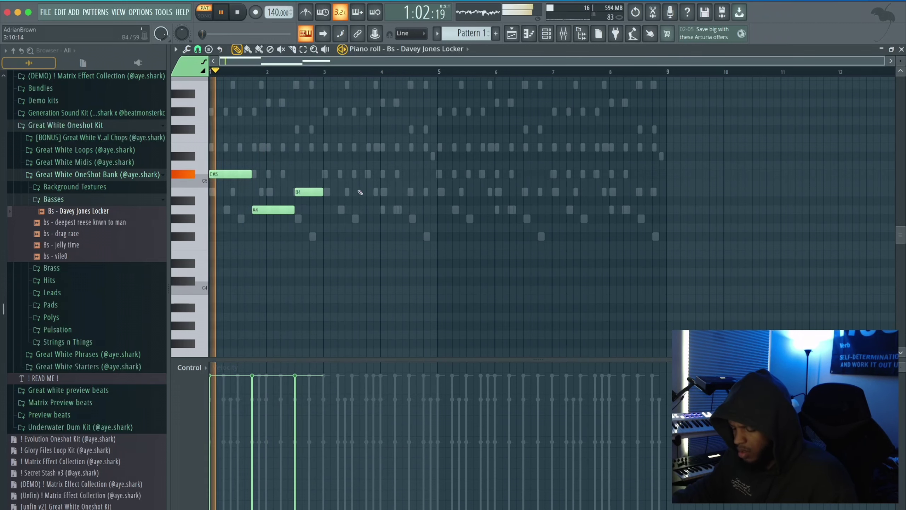
# Repeat the two-bar "Bs - Davey Jones Locker" phrase three times to fill all eight bars, leaving no notes selected
pyautogui.hotkey('ctrl', 'b')
pyautogui.hotkey('ctrl', 'b')
pyautogui.hotkey('ctrl', 'b')
pyautogui.hotkey('ctrl', 'd')
# In the "hit - new future" piano roll, put A4 and A5 hits on bar 1's fourth beat, replacing the C# and following A hits
pyautogui.click(428, 48)
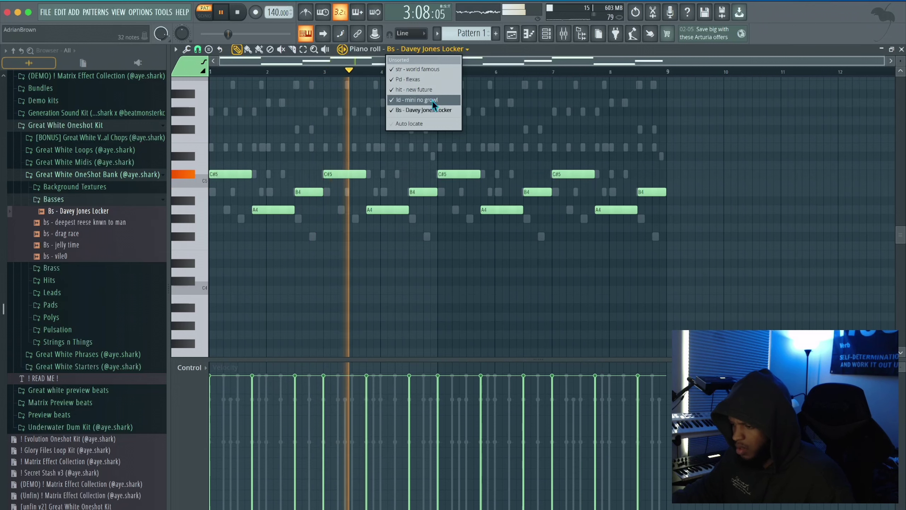
pyautogui.click(430, 79)
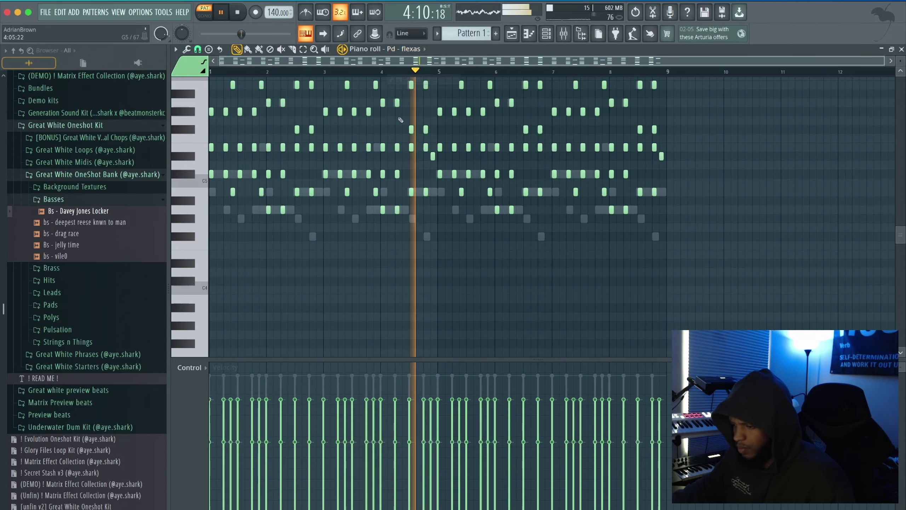
pyautogui.press('space')
pyautogui.click(424, 49)
pyautogui.click(428, 90)
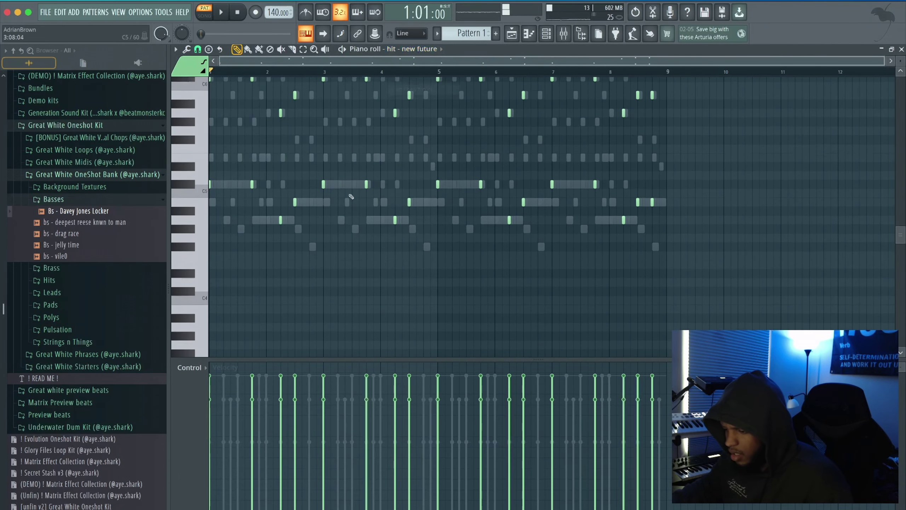
pyautogui.scroll(4, 351, 197)
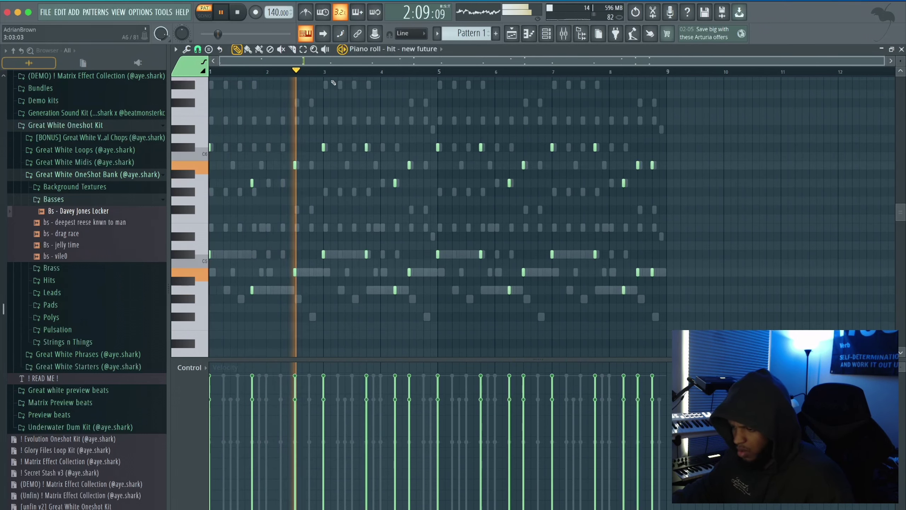
# Repeat the revised two-bar hit pattern through bar 8 and add B5 and B4 hits near the end of bar 4
pyautogui.press('space')
pyautogui.moveTo(325, 72); pyautogui.dragTo(422, 81)
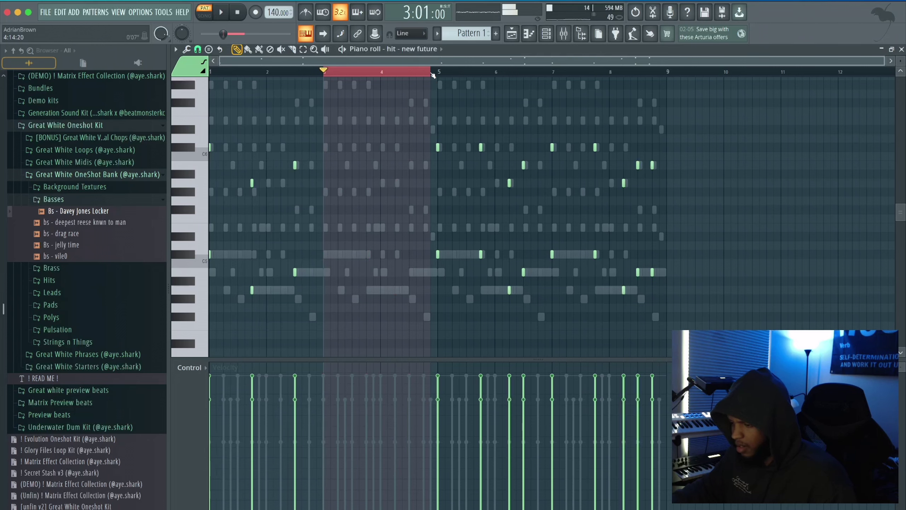
pyautogui.hotkey('ctrl', 'z')
pyautogui.press('space')
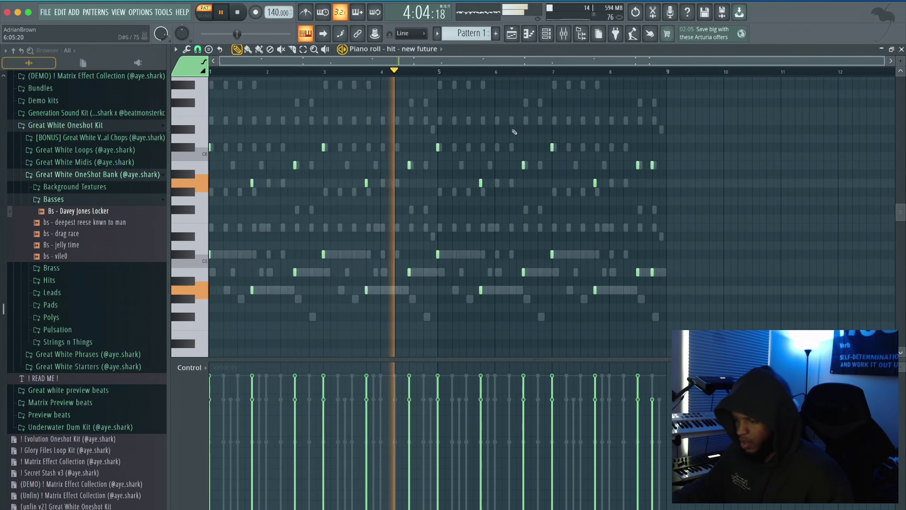
pyautogui.click(424, 165)
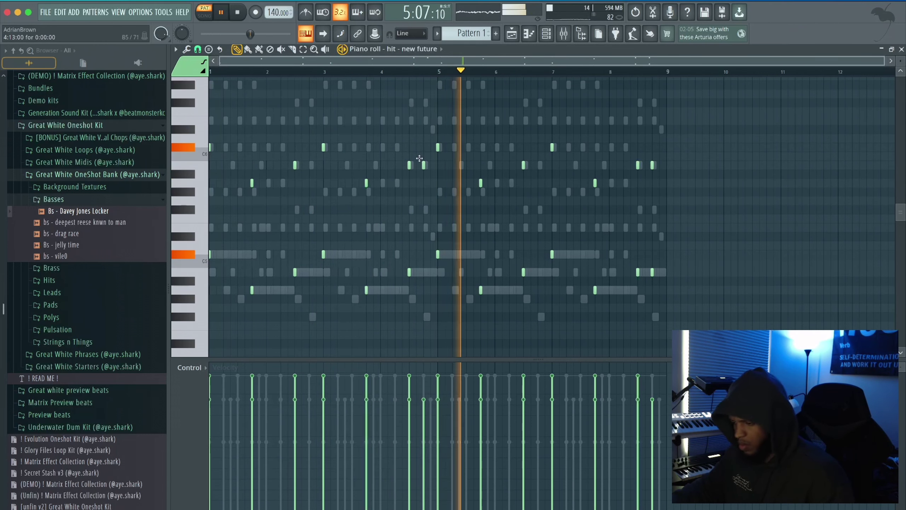
pyautogui.click(423, 272)
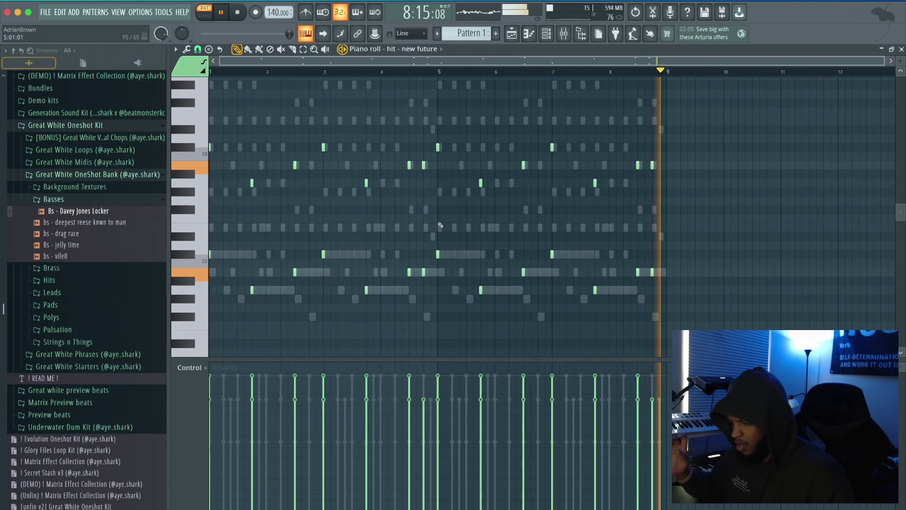
# Add a Nexus instrument as a new channel and move the channel rack clear of its window
pyautogui.press('F6')
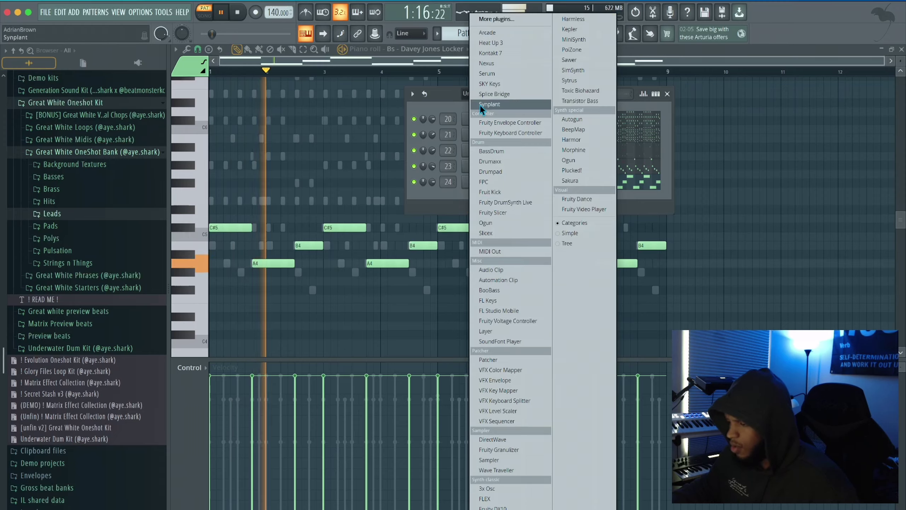
pyautogui.click(486, 63)
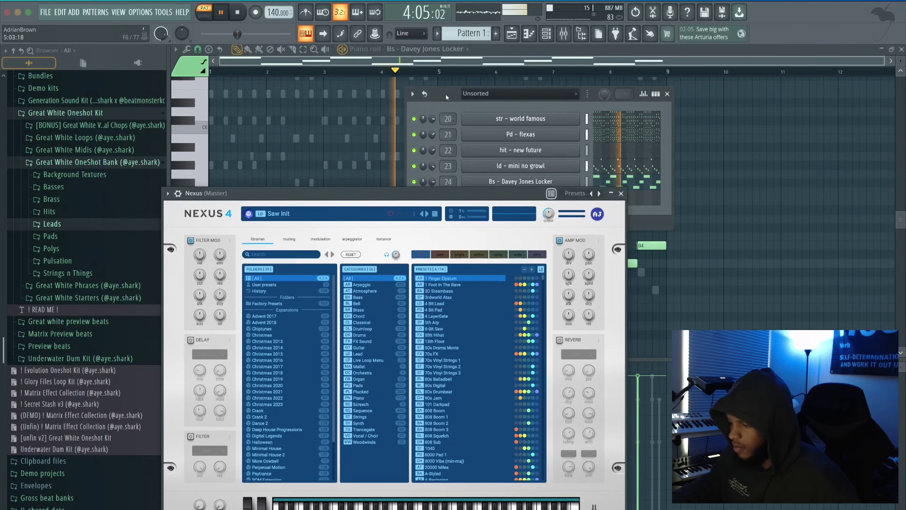
pyautogui.moveTo(446, 94); pyautogui.dragTo(618, 53)
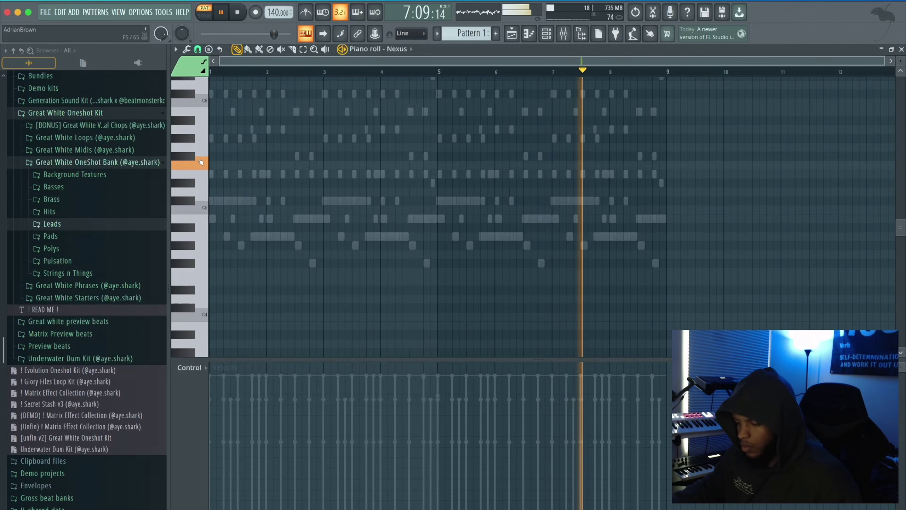
# Audition keys around F#5 and write a two-bar Nexus melody with F#5, E5, B4, E6, B5 and G#5 notes
pyautogui.click(194, 158)
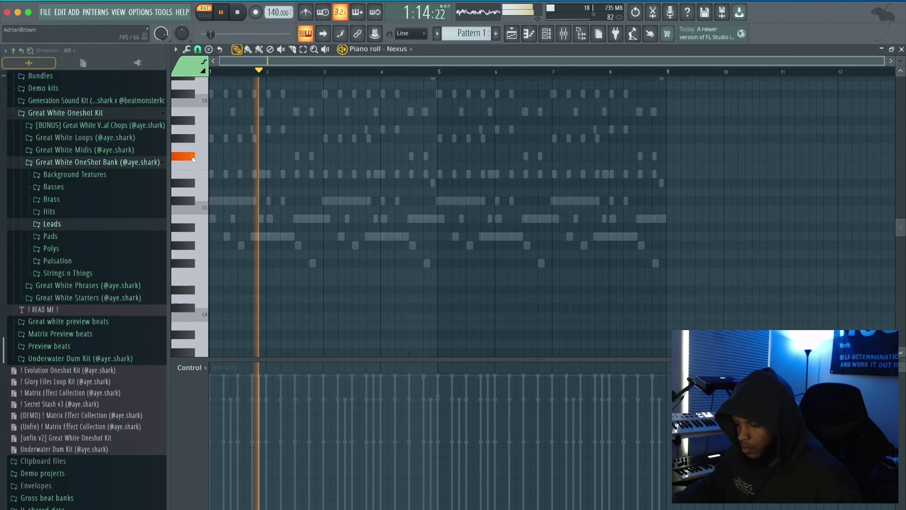
pyautogui.click(191, 141)
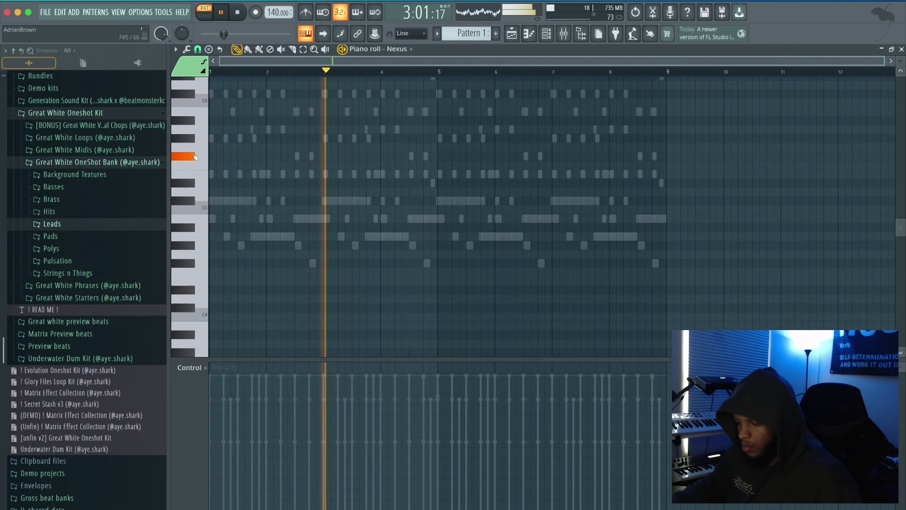
pyautogui.click(195, 149)
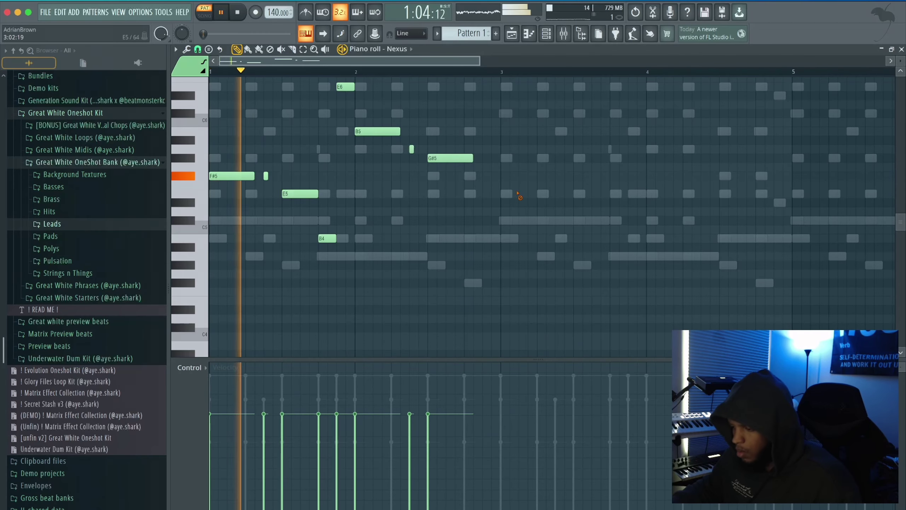
pyautogui.scroll(3, 518, 195)
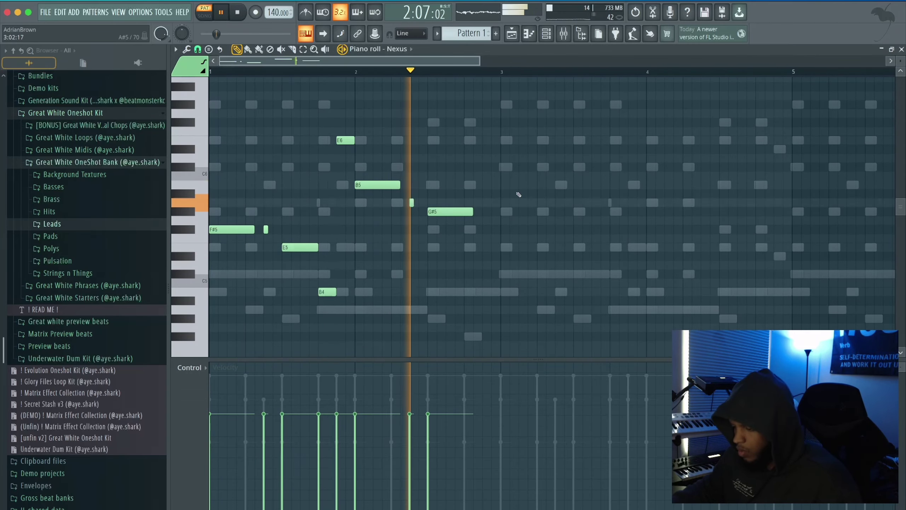
# Repeat the two-bar Nexus melody across eight bars, with an extra F#5 note ending bars 4 and 8
pyautogui.moveTo(498, 73); pyautogui.dragTo(211, 73)
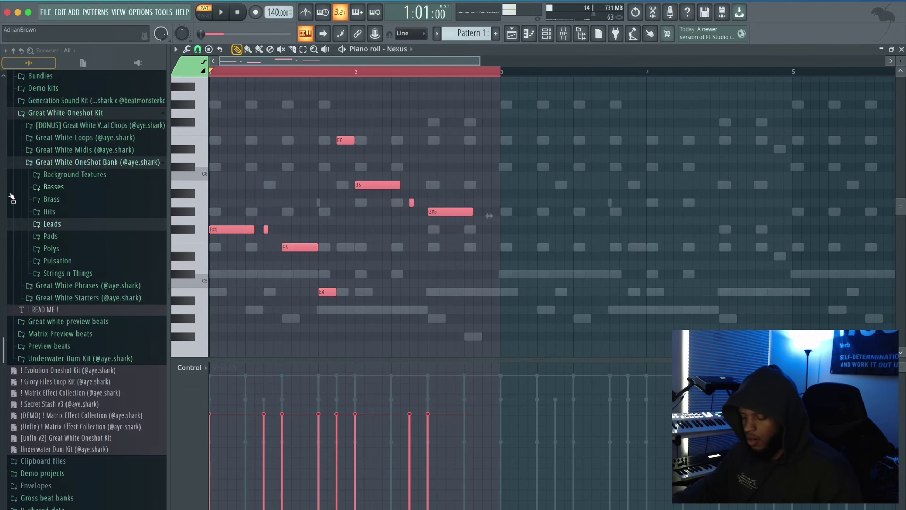
pyautogui.scroll(-3, 499, 73)
pyautogui.press('space')
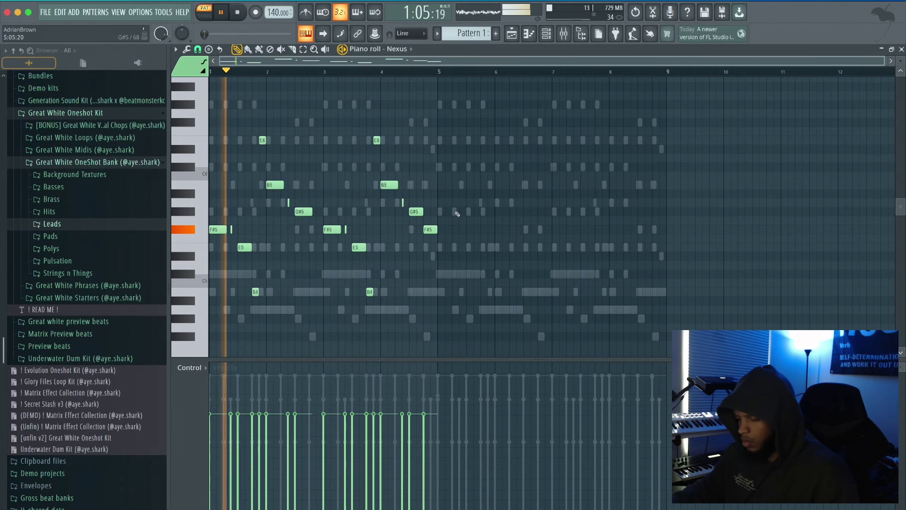
pyautogui.hotkey('ctrl', 'b')
pyautogui.click(454, 194)
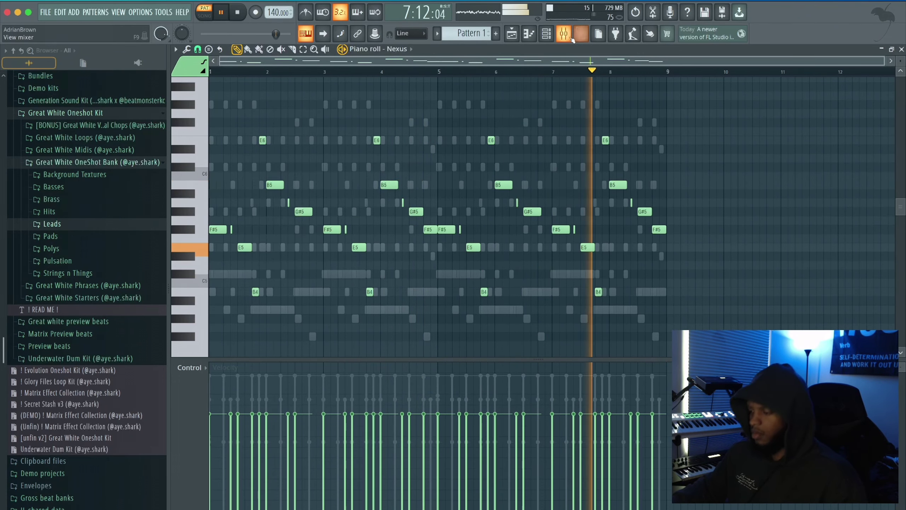
# Put ValhallaSupermassive and Portal on mixer track 25, loading Portal's Walk Down Perfected preset from the Matrix Portal Bank
pyautogui.click(547, 34)
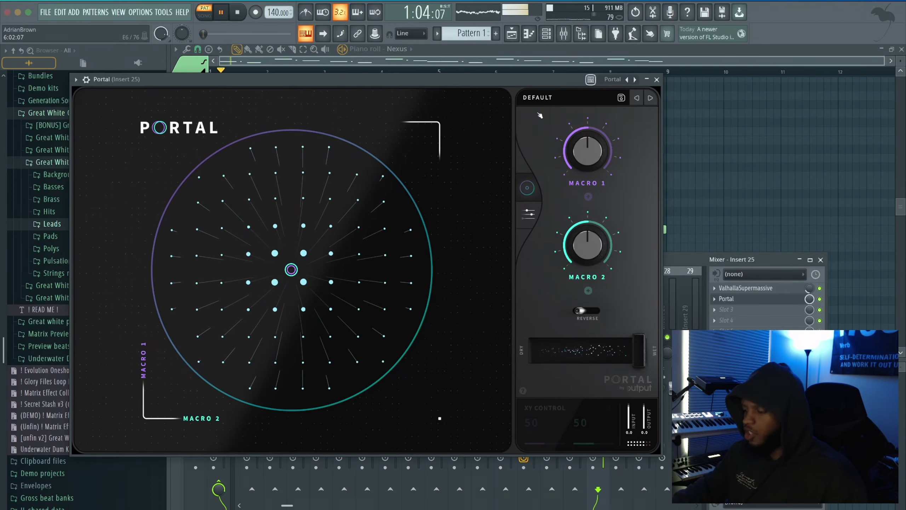
pyautogui.click(538, 97)
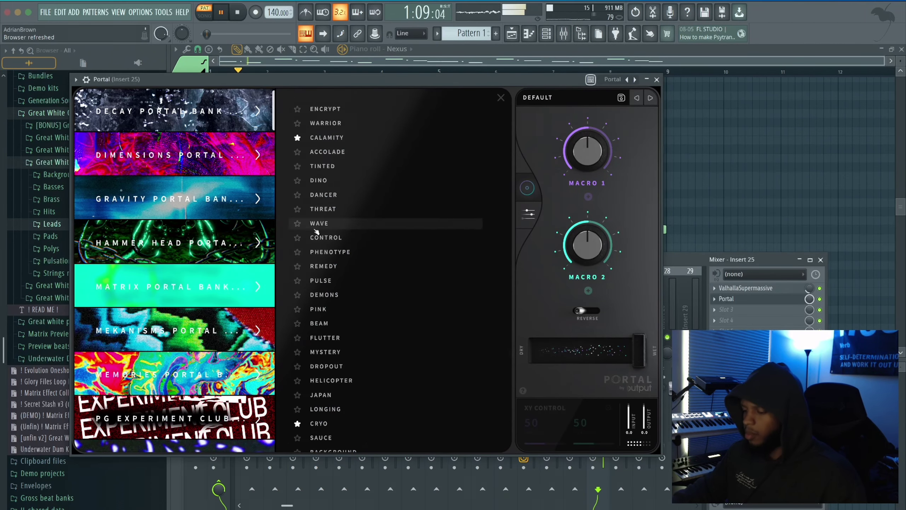
pyautogui.click(379, 153)
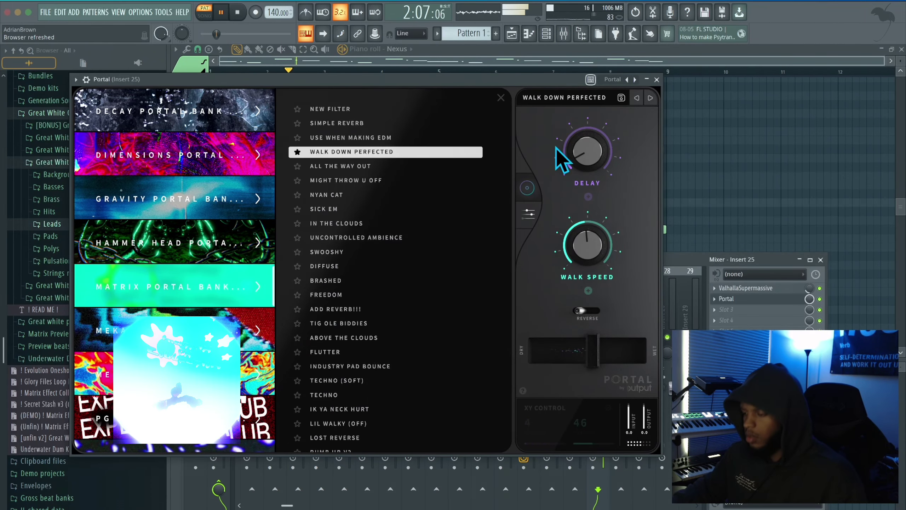
pyautogui.click(656, 79)
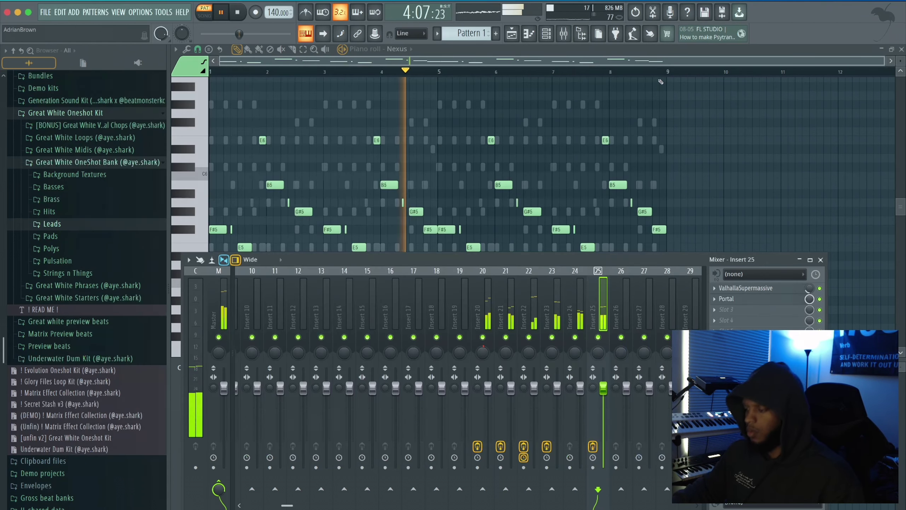
pyautogui.click(821, 261)
# Set the Nexus channel volume to about 44%
pyautogui.press('F6')
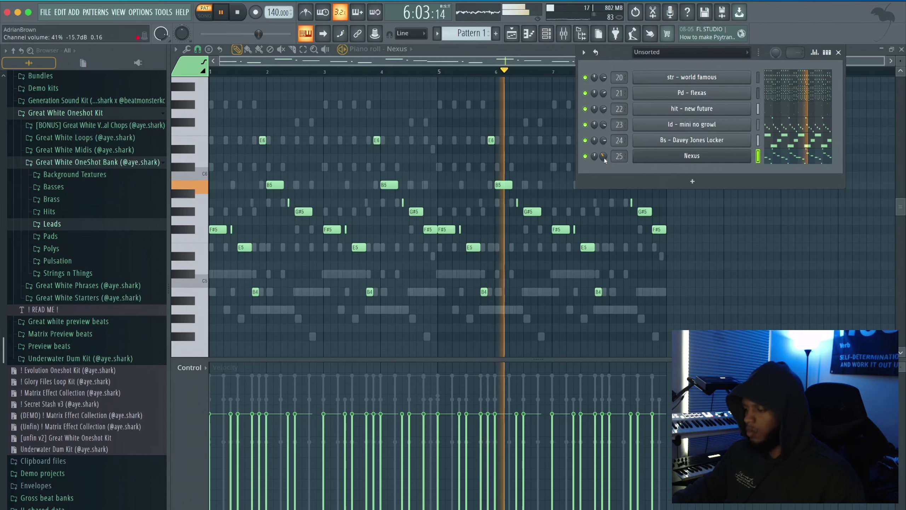
pyautogui.scroll(3, 604, 159)
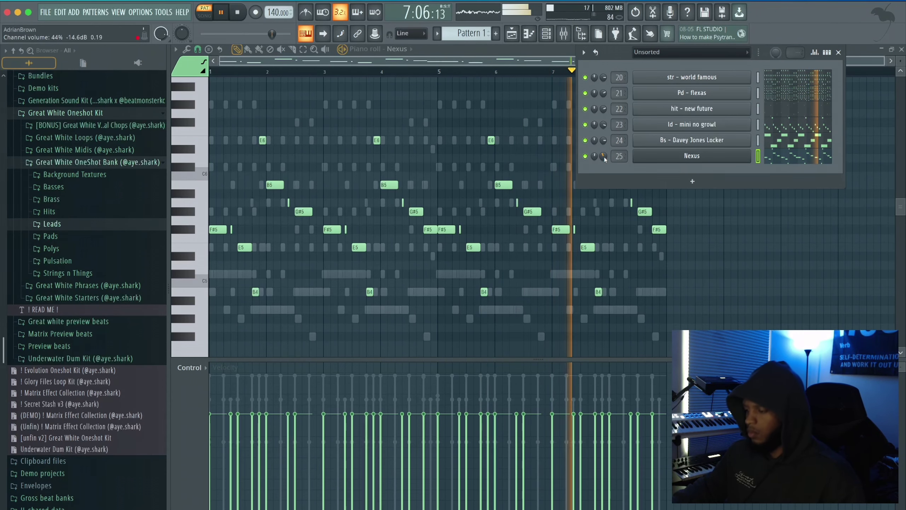
pyautogui.press('F6')
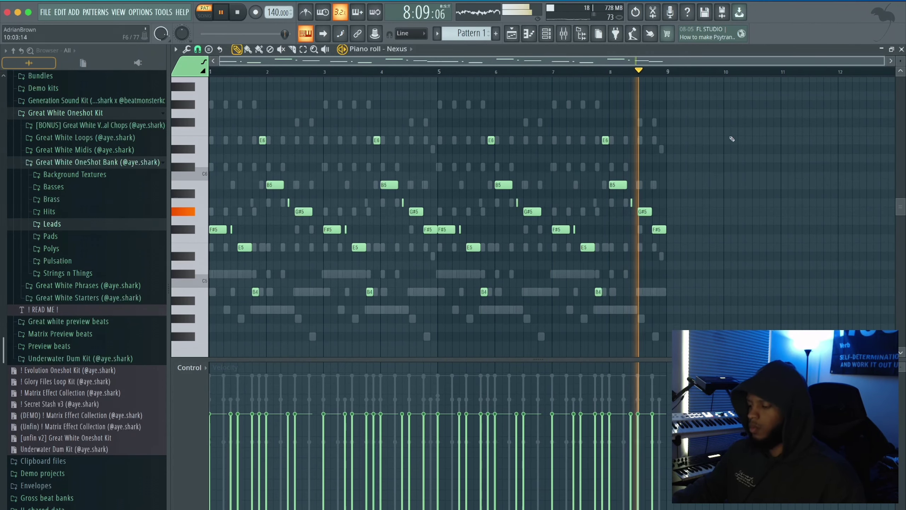
pyautogui.press('F6')
pyautogui.press('F6')
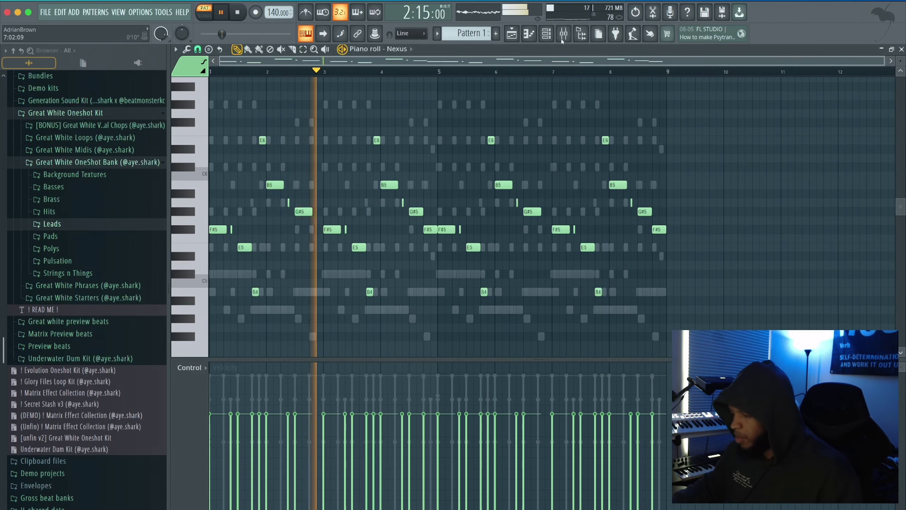
# Transpose all six selected channels down by 2 semitones
pyautogui.press('F6')
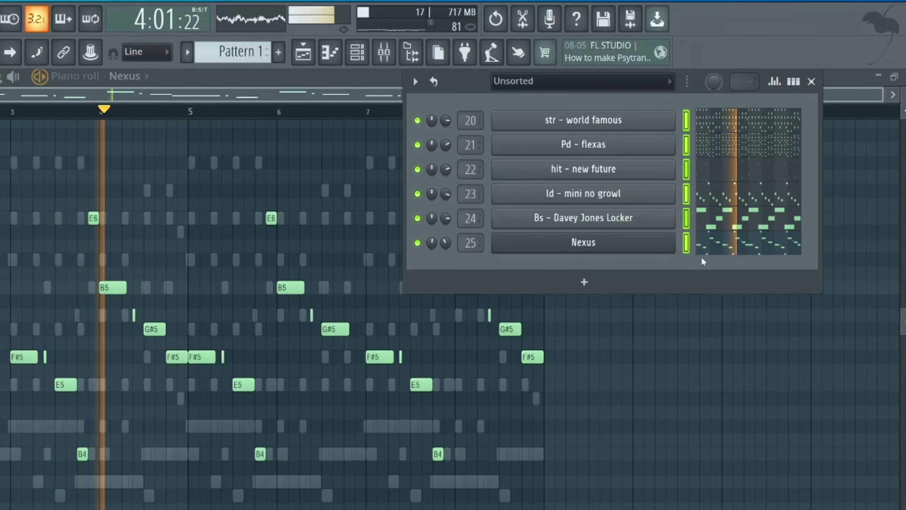
pyautogui.click(415, 81)
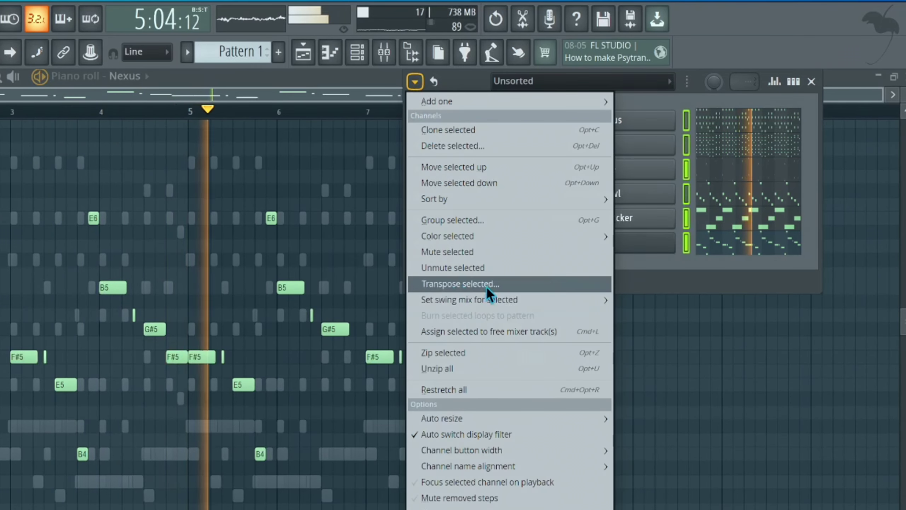
pyautogui.click(486, 285)
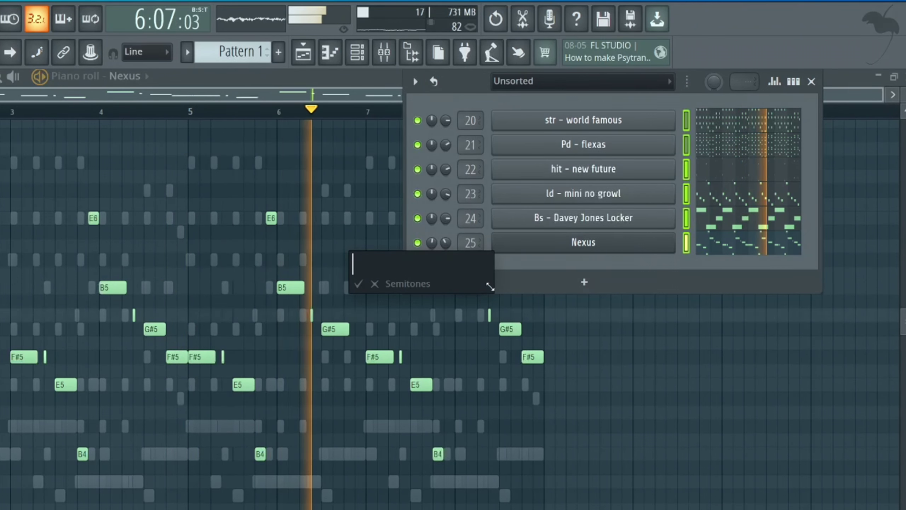
pyautogui.write('-2')
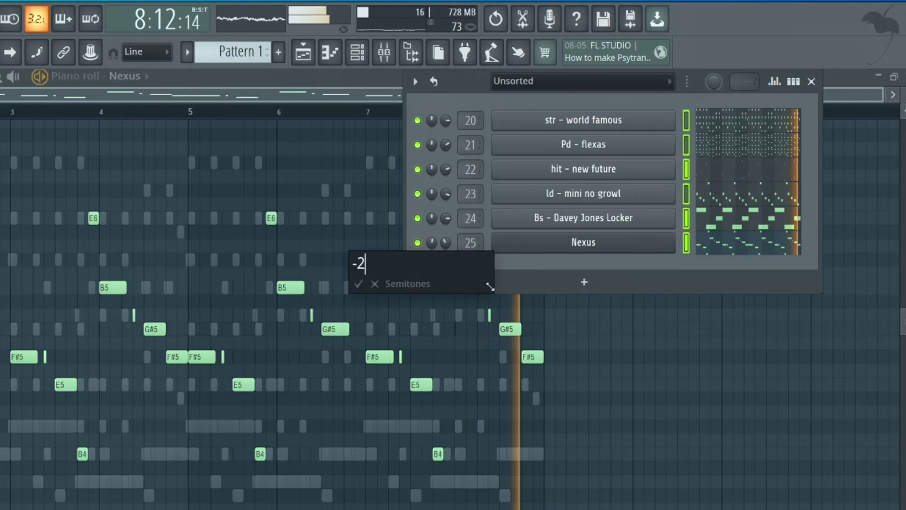
pyautogui.press('Return')
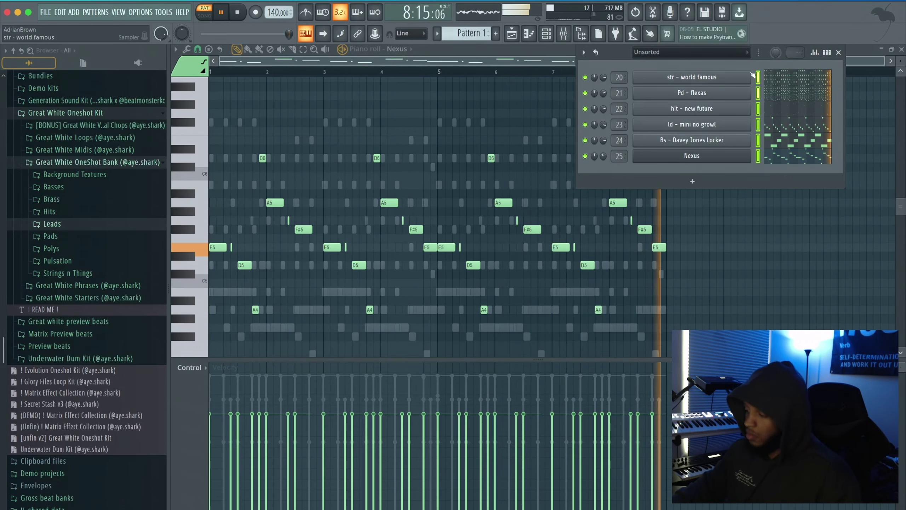
# Try transposing all six selected channels up by 3 semitones
pyautogui.click(584, 52)
pyautogui.click(613, 181)
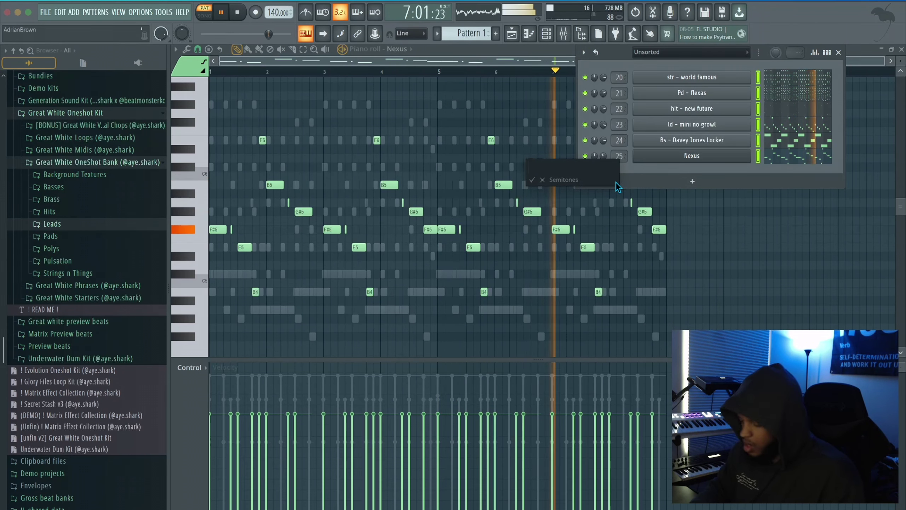
pyautogui.write('+3')
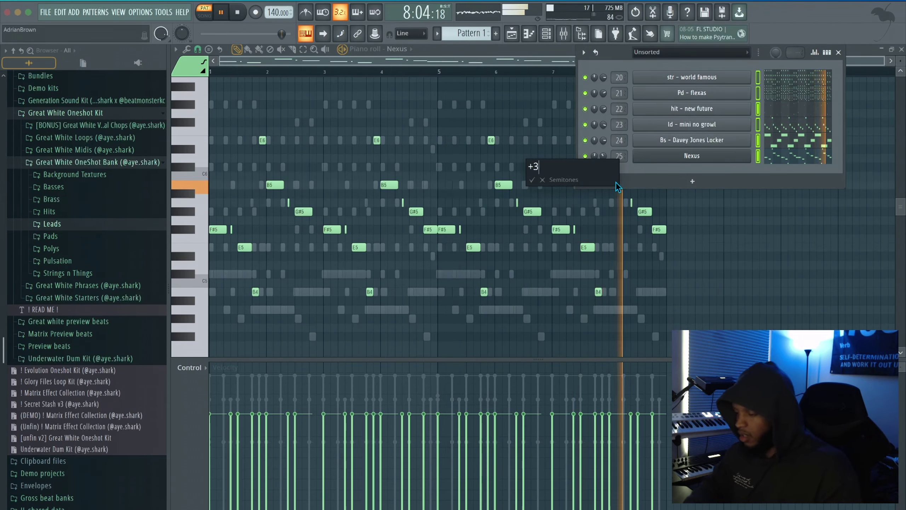
pyautogui.press('Return')
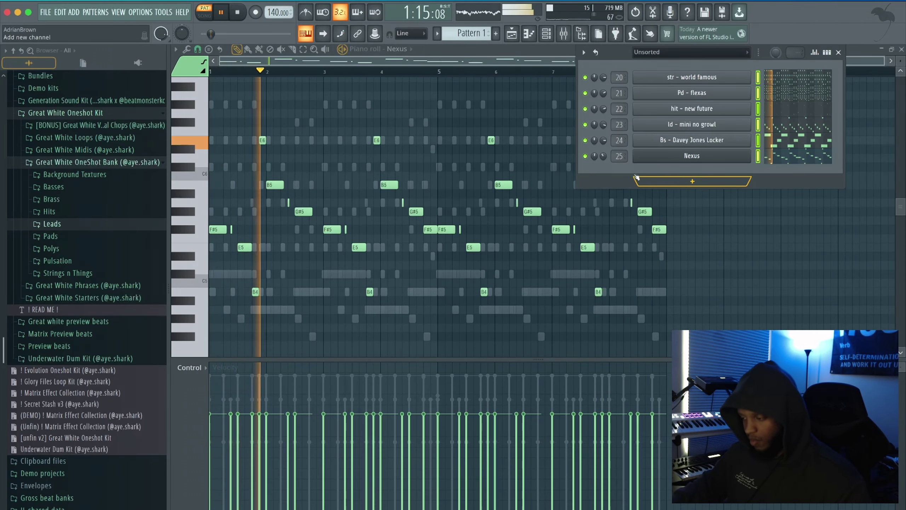
# Transpose all six selected channels down by 1 semitone
pyautogui.click(584, 52)
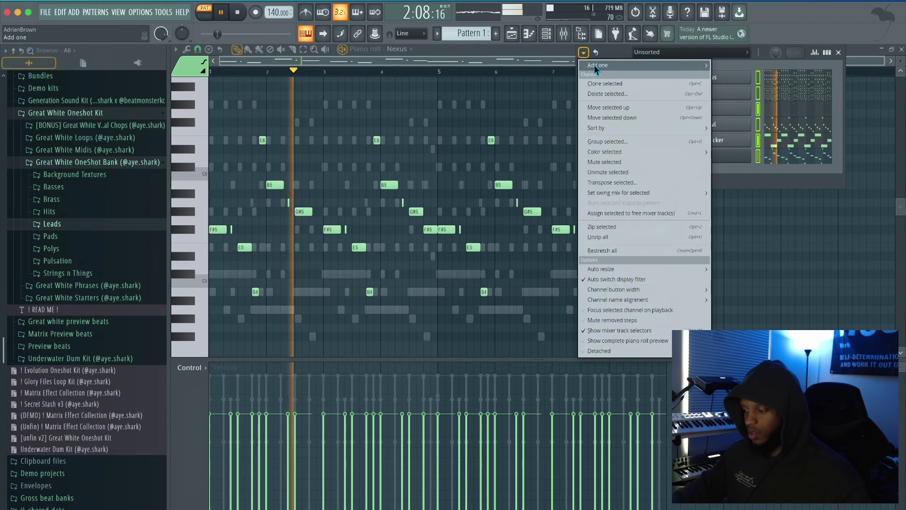
pyautogui.click(636, 182)
pyautogui.write('-1')
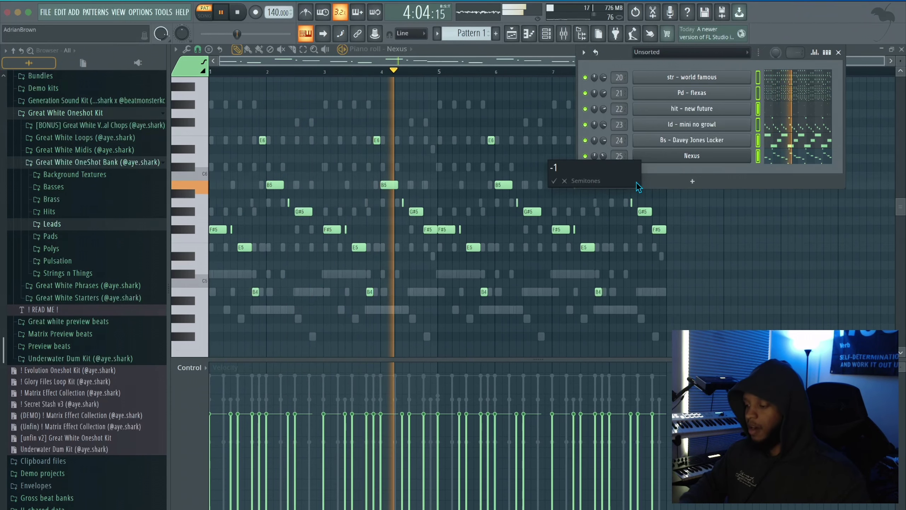
pyautogui.press('Return')
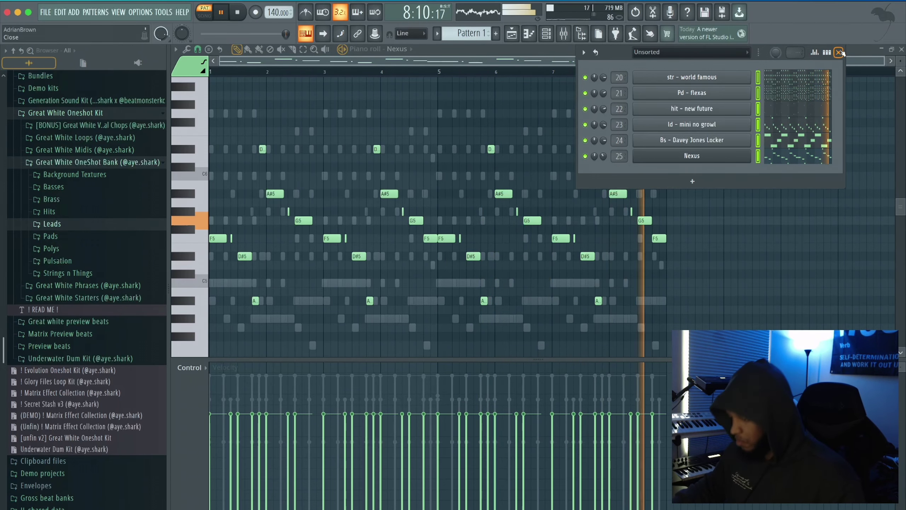
# Split Pattern 1 by channel so each sound has its own pattern
pyautogui.click(692, 156)
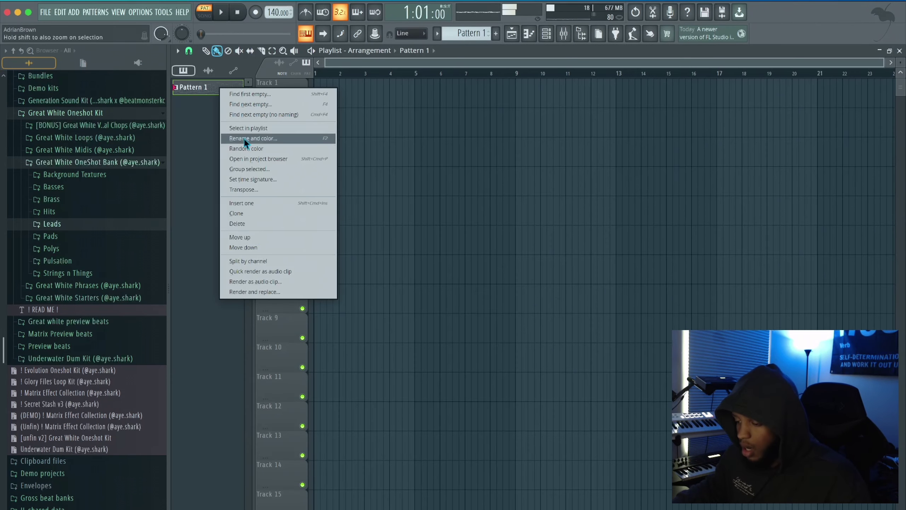
pyautogui.click(262, 266)
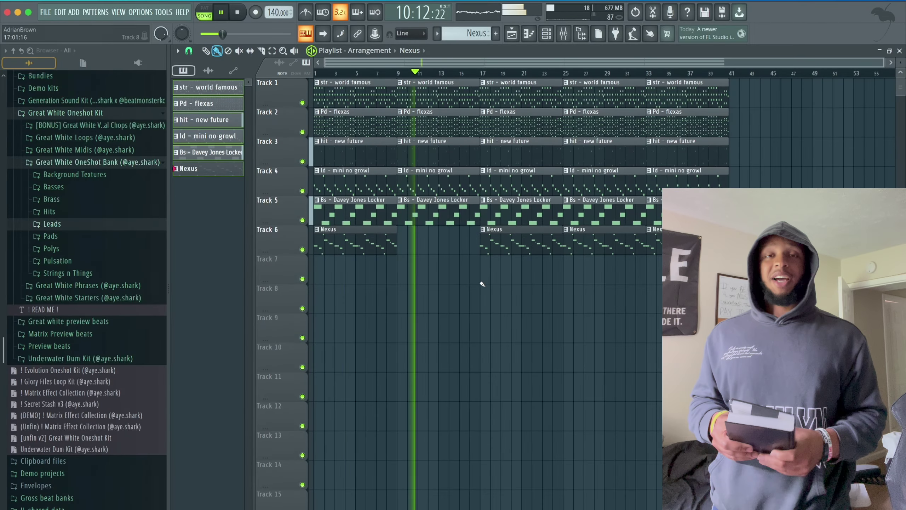
# Vary the playlist arrangement by deleting some str - world famous, hit - new future and Nexus clips, and consolidate the melody to audio
pyautogui.rightClick(500, 154)
pyautogui.rightClick(497, 104)
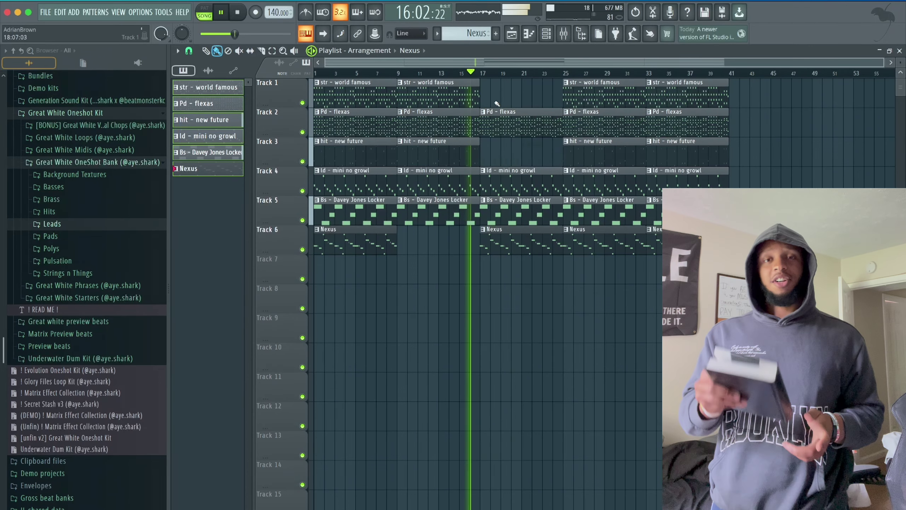
pyautogui.rightClick(603, 94)
pyautogui.rightClick(602, 243)
pyautogui.hotkey('ctrl', 'b')
pyautogui.rightClick(752, 151)
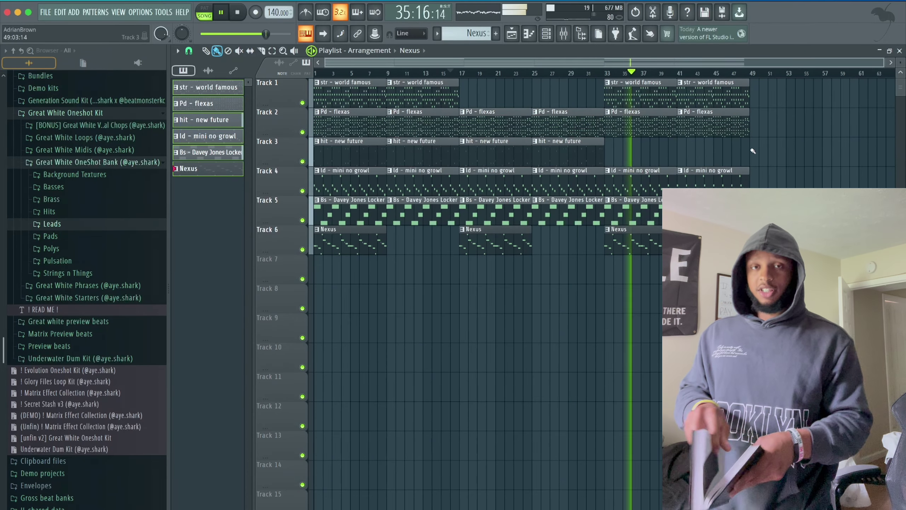
pyautogui.hotkey('ctrl', 'r')
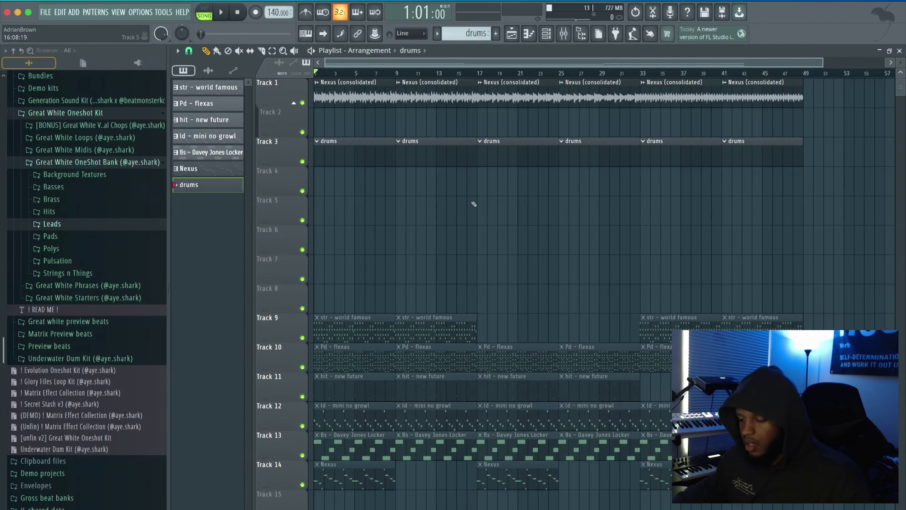
# Look through the Secret Stash v3 and Underwater Dum Kit folders for drum sounds, expanding Great White OneShot DEMO and Underwater Drum Stash
pyautogui.scroll(3, 103, 263)
pyautogui.click(100, 227)
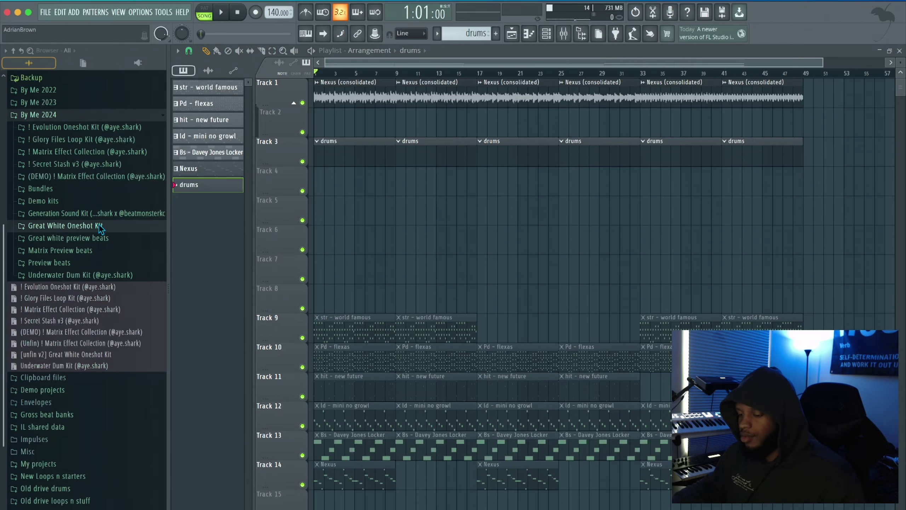
pyautogui.click(58, 163)
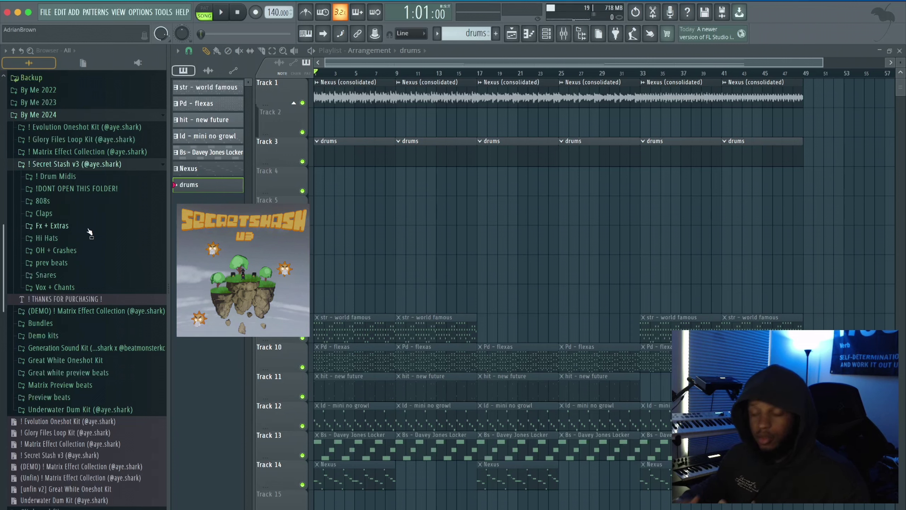
pyautogui.click(75, 409)
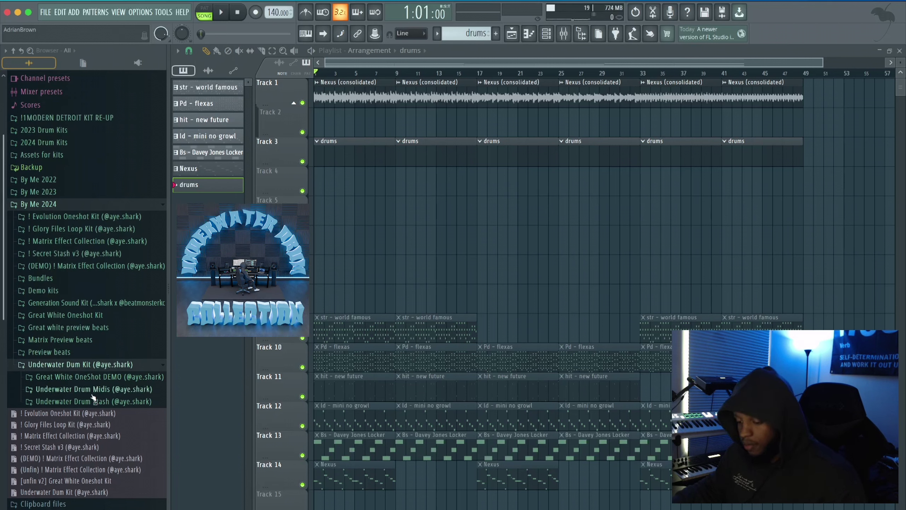
pyautogui.click(99, 378)
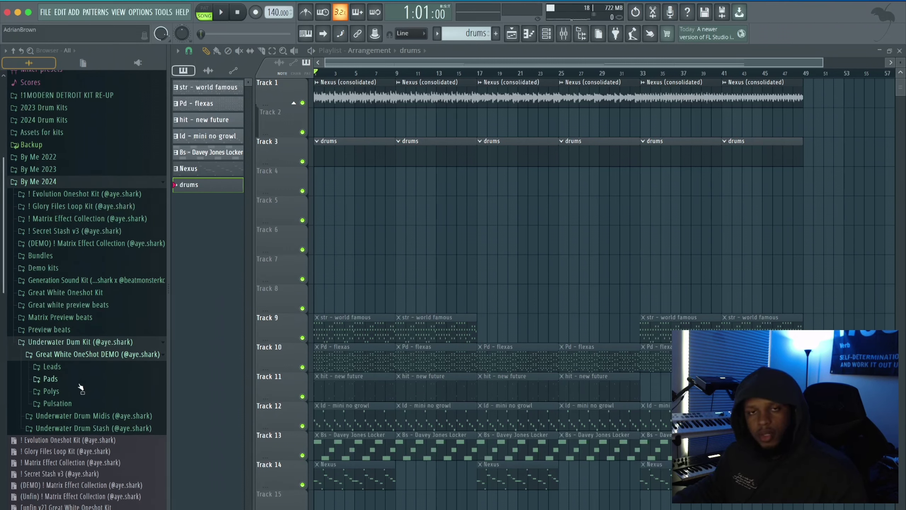
pyautogui.click(109, 344)
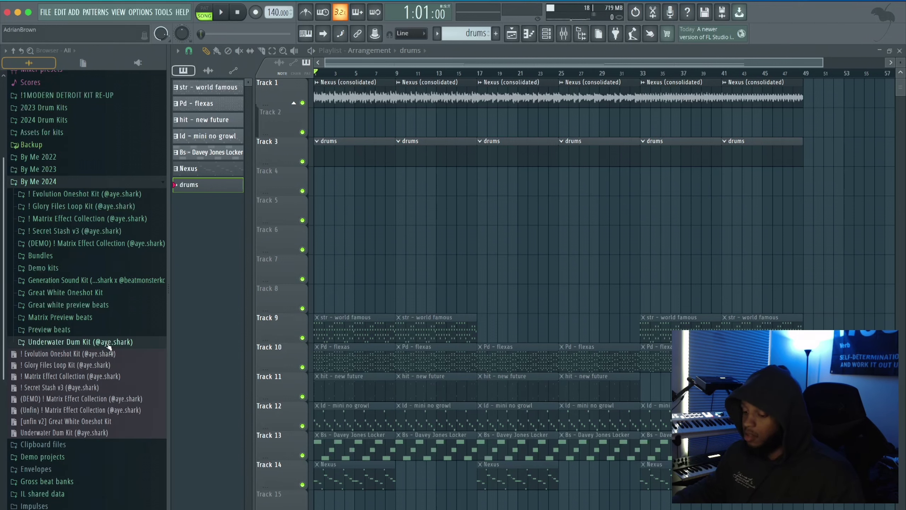
pyautogui.click(109, 343)
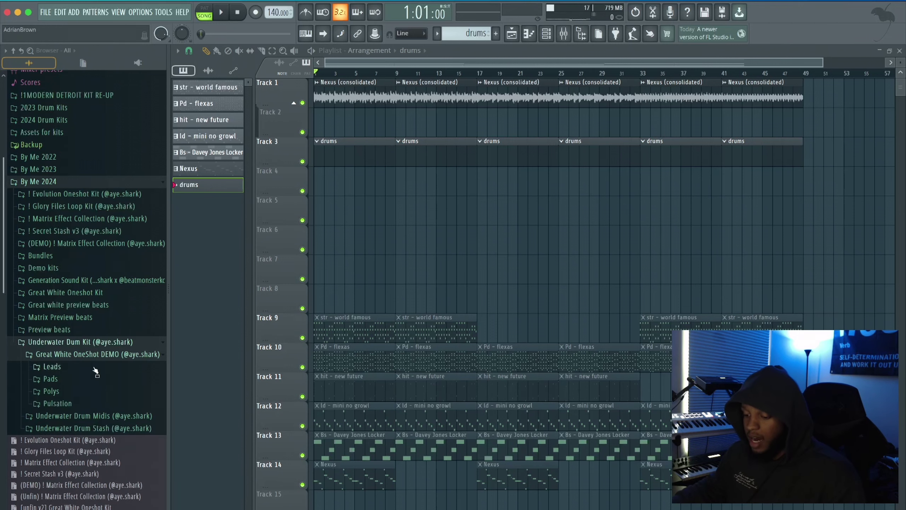
pyautogui.click(90, 427)
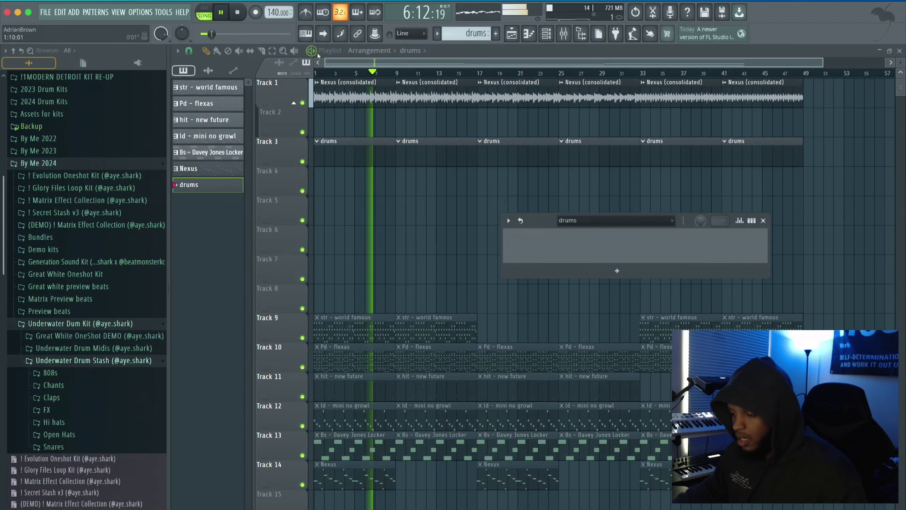
# Try the Stretch time-stretching mode on the Nexus (consolidated) clip and return it to Resample
pyautogui.doubleClick(357, 93)
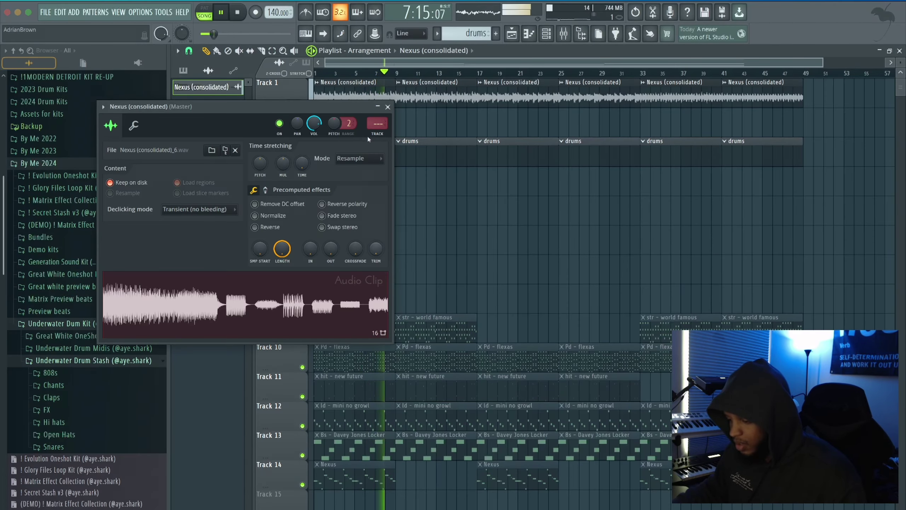
pyautogui.click(360, 159)
pyautogui.click(360, 188)
pyautogui.click(361, 159)
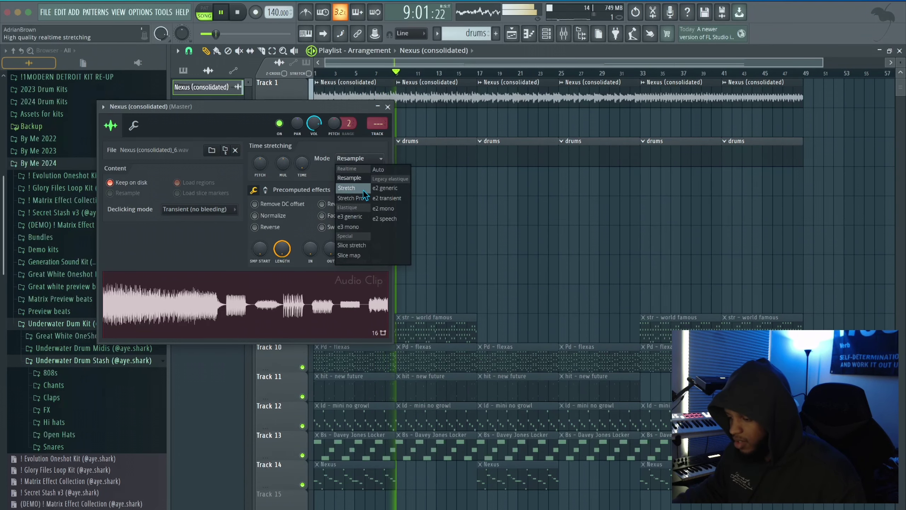
pyautogui.click(350, 178)
pyautogui.click(388, 107)
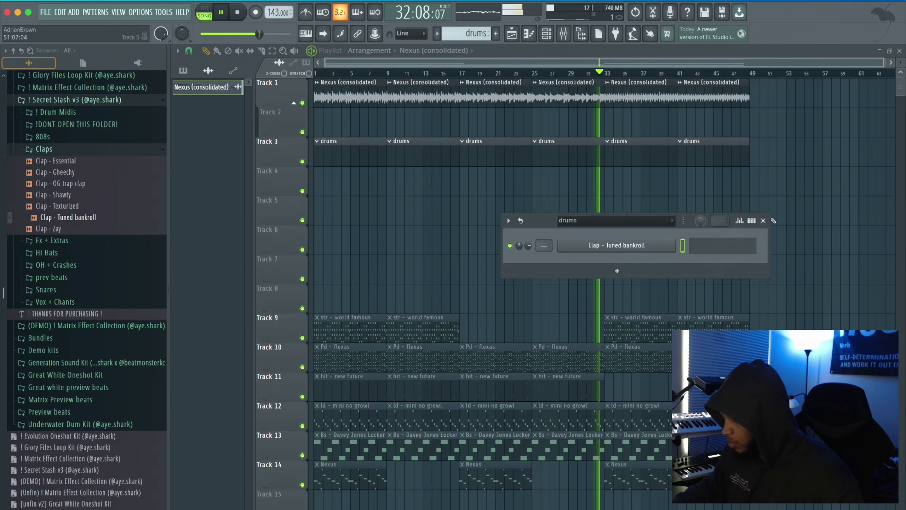
# Program the Clap - Tuned bankroll channel in the drums pattern with one C5 note on beat three of each of eight bars
pyautogui.click(355, 145)
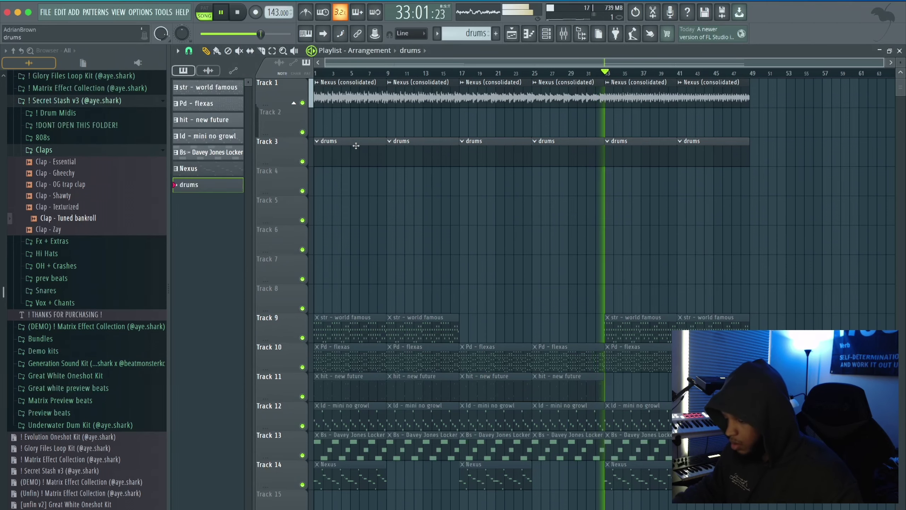
pyautogui.click(529, 33)
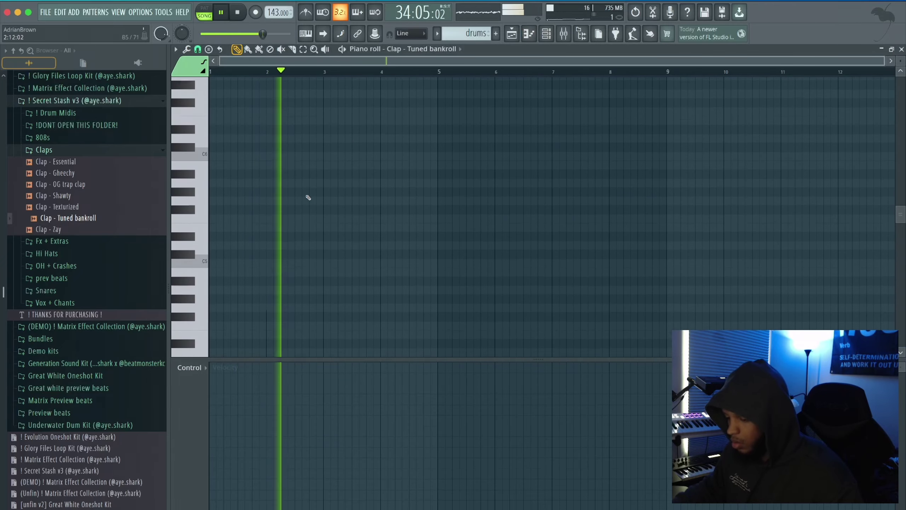
pyautogui.click(243, 176)
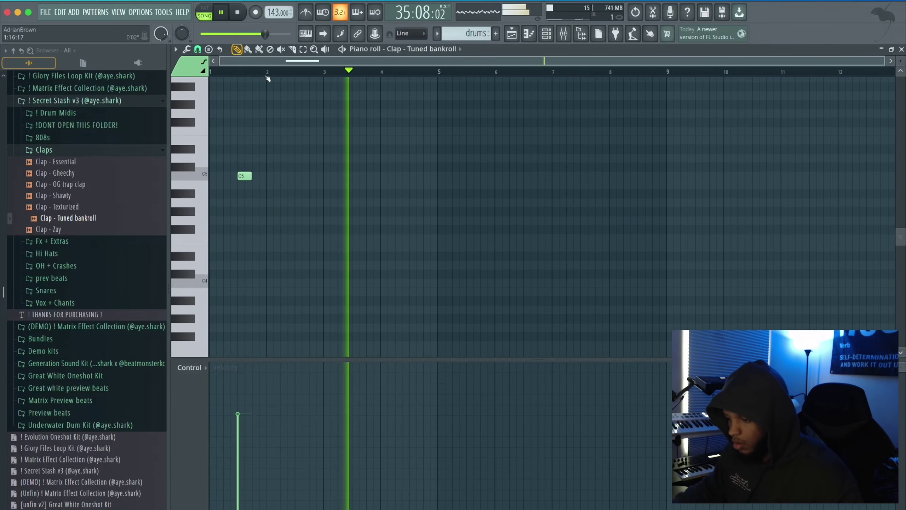
pyautogui.hotkey('ctrl', 'a')
pyautogui.hotkey('ctrl', 'b')
pyautogui.hotkey('ctrl', 'b')
pyautogui.hotkey('ctrl', 'b')
pyautogui.hotkey('ctrl', 'b')
pyautogui.hotkey('ctrl', 'b')
pyautogui.hotkey('ctrl', 'b')
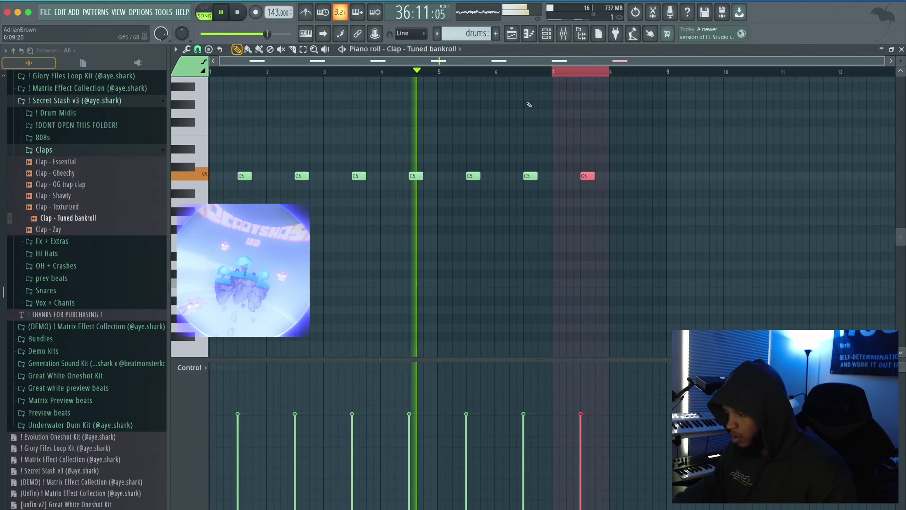
pyautogui.hotkey('ctrl', 'b')
# Raise the velocity of all the clap notes with the level scaling offset
pyautogui.hotkey('ctrl', 'd')
pyautogui.hotkey('alt', 'x')
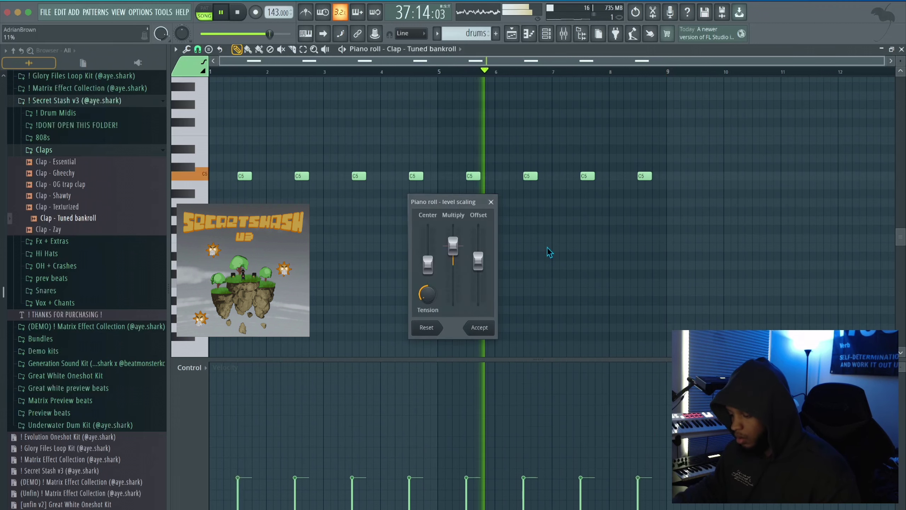
pyautogui.moveTo(481, 263); pyautogui.dragTo(478, 238)
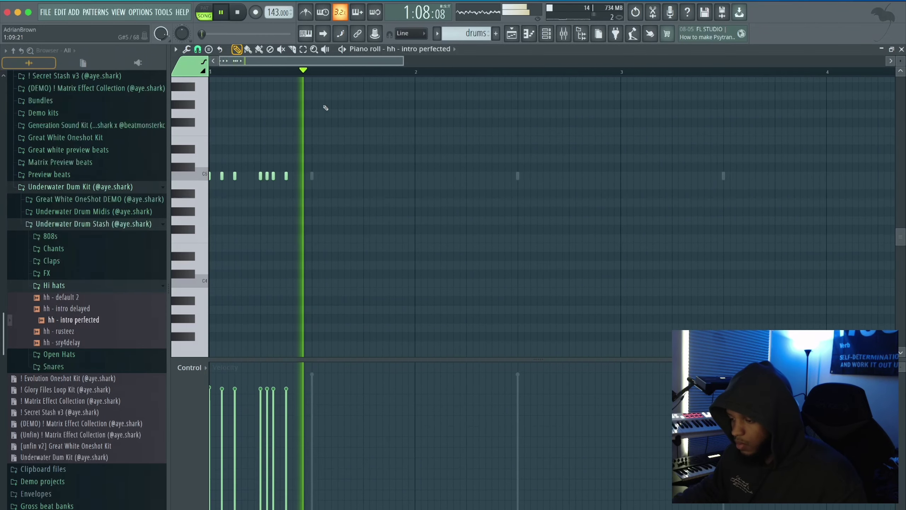
# Add C5 notes to the end of bar 1 for hh - intro perfected and duplicate the bar into bar 2
pyautogui.click(363, 175)
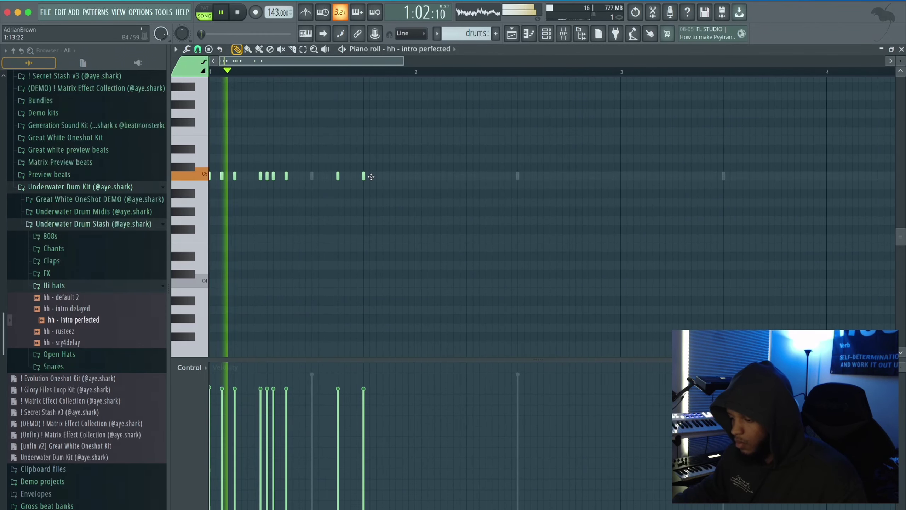
pyautogui.click(370, 175)
pyautogui.click(376, 175)
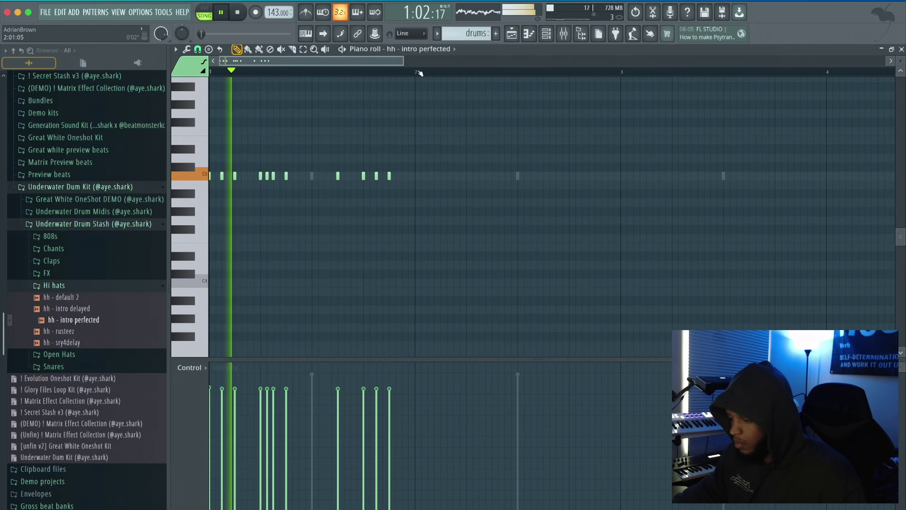
pyautogui.hotkey('ctrl', 'a')
pyautogui.hotkey('ctrl', 'b')
pyautogui.hotkey('ctrl', 'd')
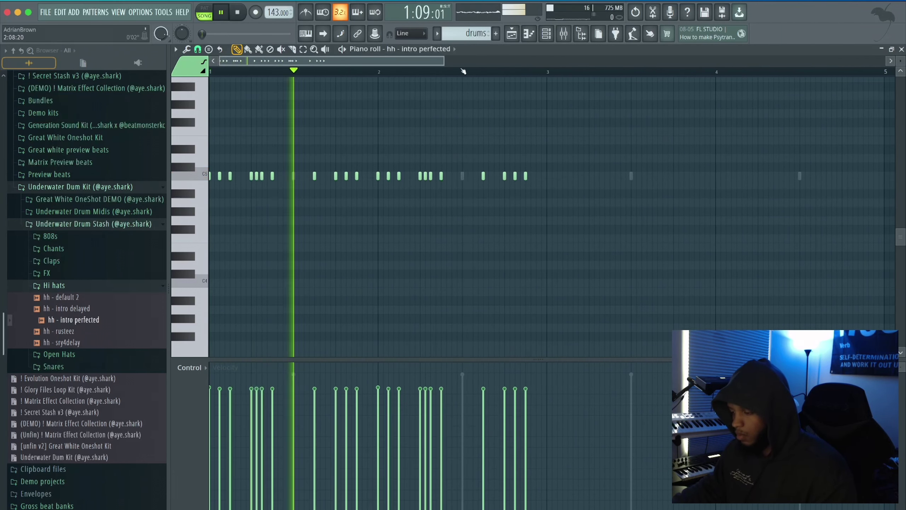
# Thin out the hi-hat notes at the end of bar 2, leaving evenly spaced hits
pyautogui.scroll(-3, 484, 84)
pyautogui.rightClick(380, 176)
pyautogui.rightClick(374, 176)
pyautogui.rightClick(369, 176)
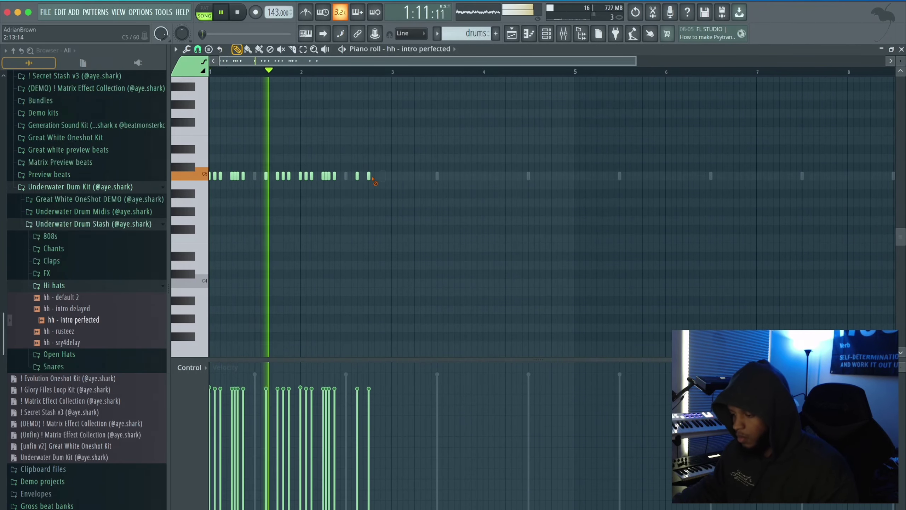
pyautogui.click(380, 175)
# Duplicate the two-bar hi-hat pattern to fill all eight bars
pyautogui.moveTo(392, 71); pyautogui.dragTo(209, 72)
pyautogui.hotkey('ctrl', 'b')
pyautogui.click(436, 75)
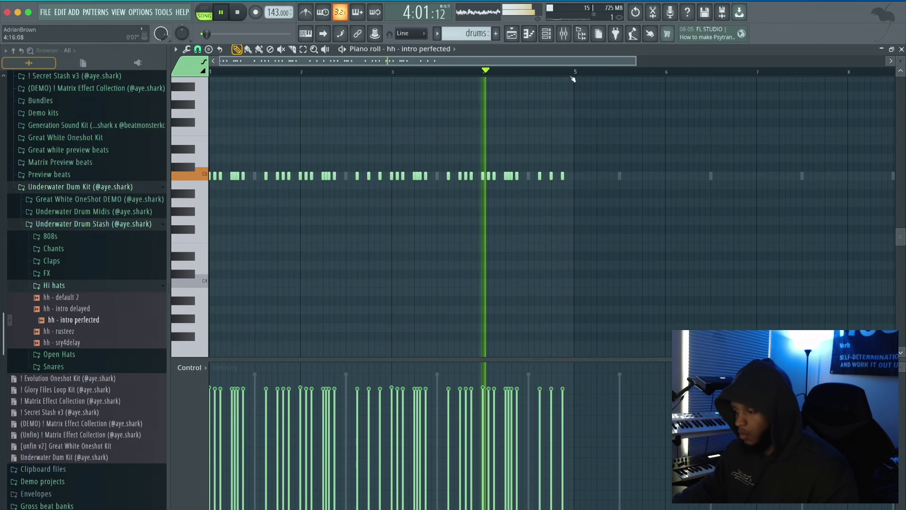
pyautogui.moveTo(573, 72); pyautogui.dragTo(210, 71)
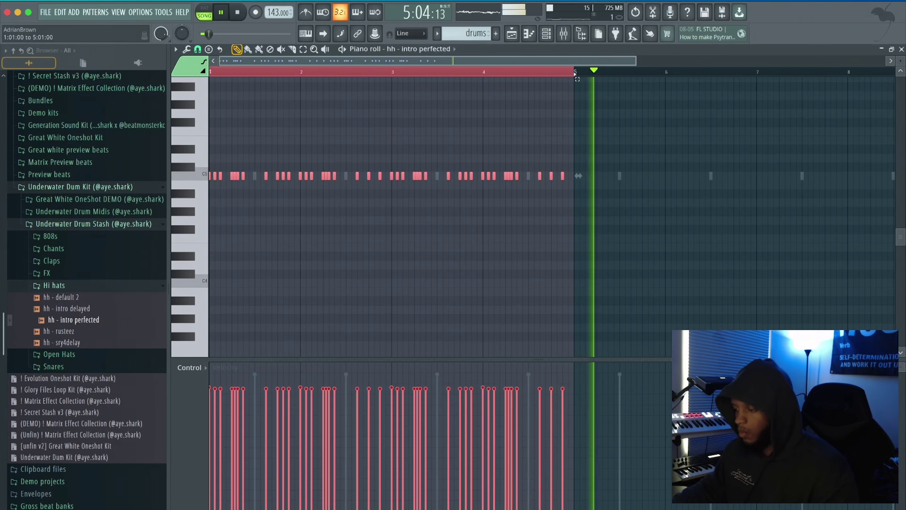
pyautogui.hotkey('ctrl', 'b')
pyautogui.hotkey('ctrl', 'd')
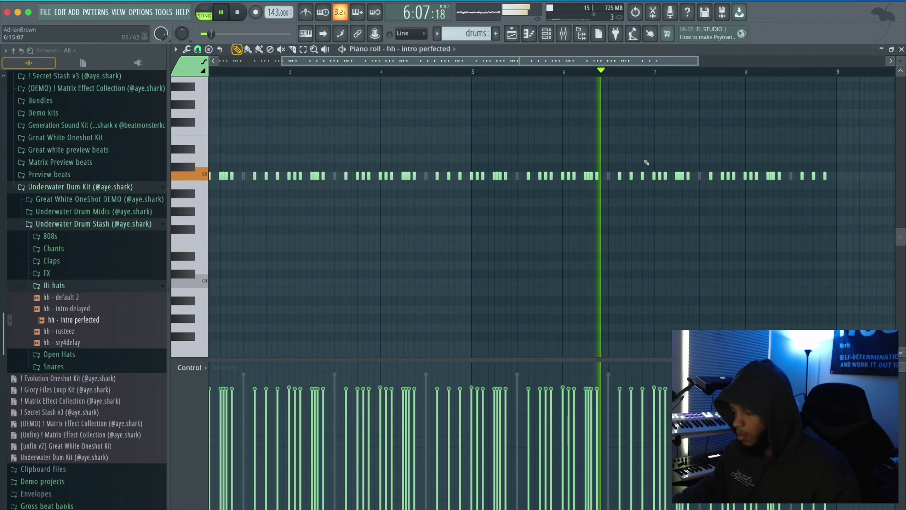
# Delete the last hi-hat note in bars 2, 4, 6 and 8
pyautogui.rightClick(643, 175)
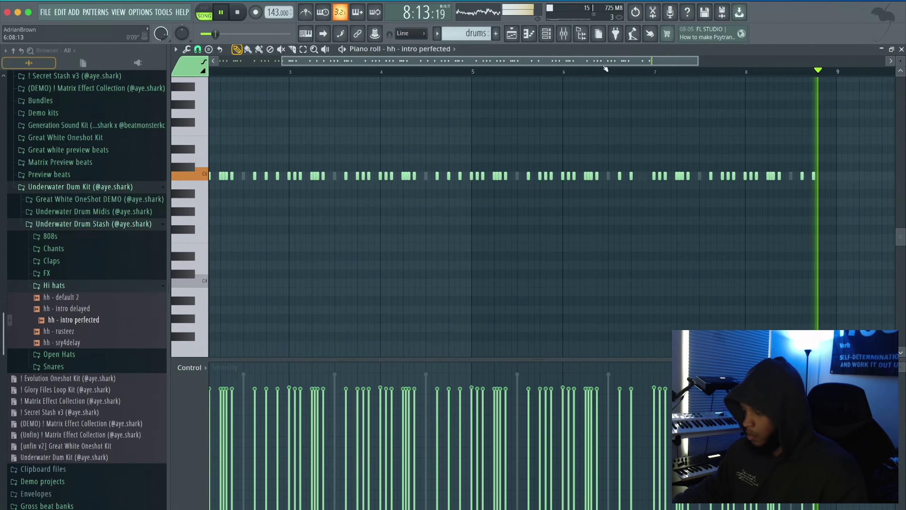
pyautogui.rightClick(380, 176)
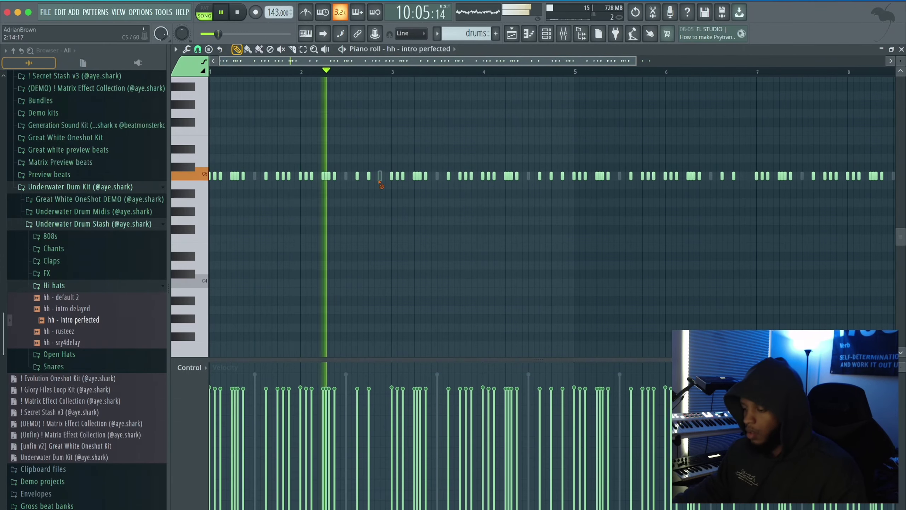
pyautogui.rightClick(562, 176)
# Add the 808 - Futuristic sample from the Secret Stash v3 808s folder to the drums pattern's channels
pyautogui.scroll(-1, 266, 7)
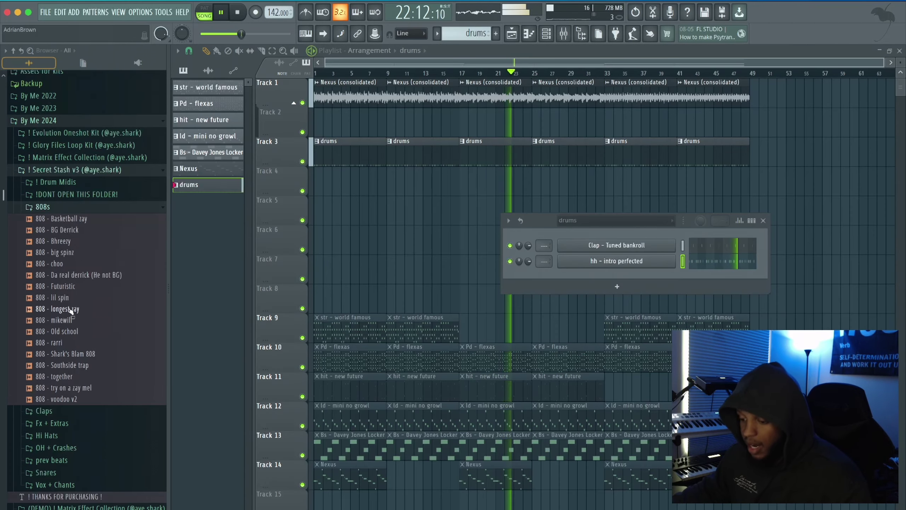
pyautogui.moveTo(565, 235); pyautogui.dragTo(567, 236)
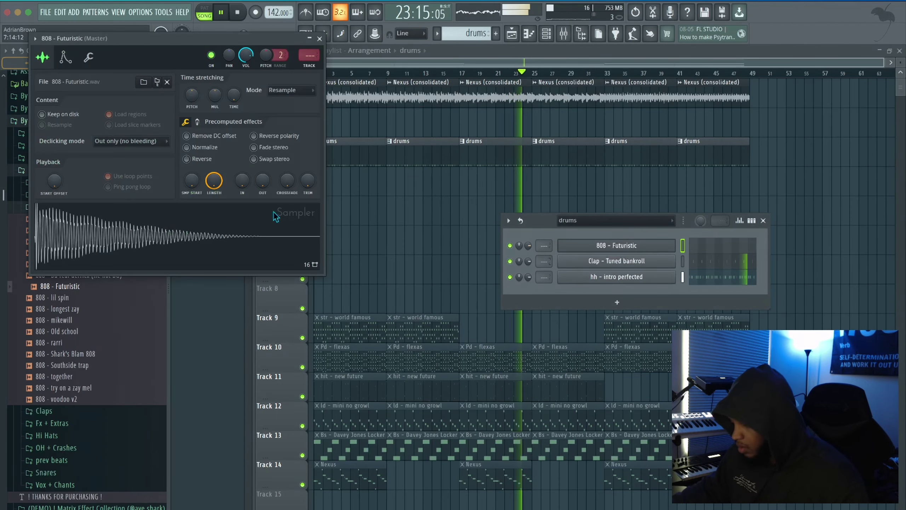
# Make the 808 - Futuristic channel cut itself using cut group 3, and close its sampler settings
pyautogui.click(89, 57)
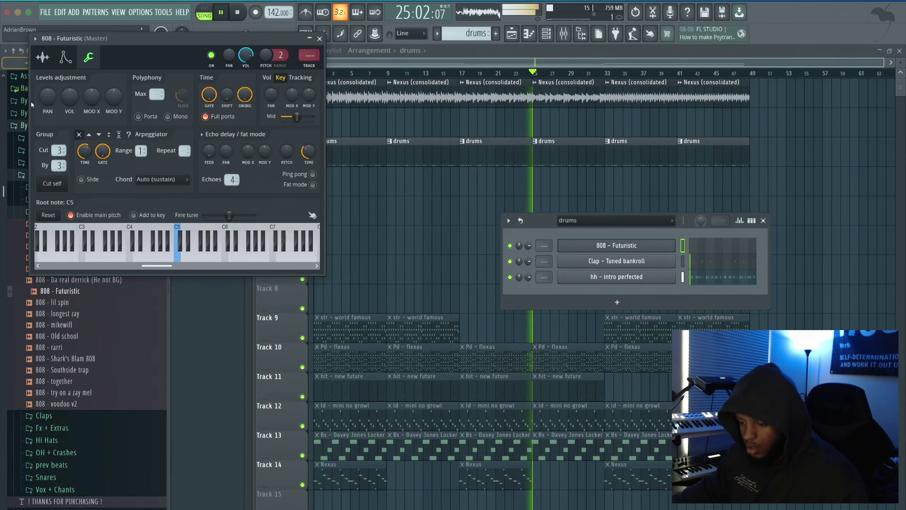
pyautogui.click(42, 57)
pyautogui.moveTo(186, 42); pyautogui.dragTo(378, 106)
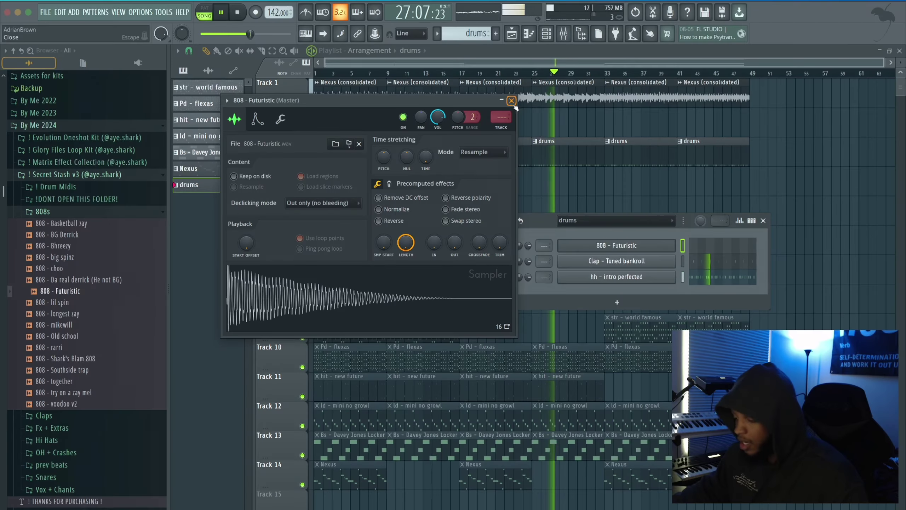
pyautogui.click(681, 67)
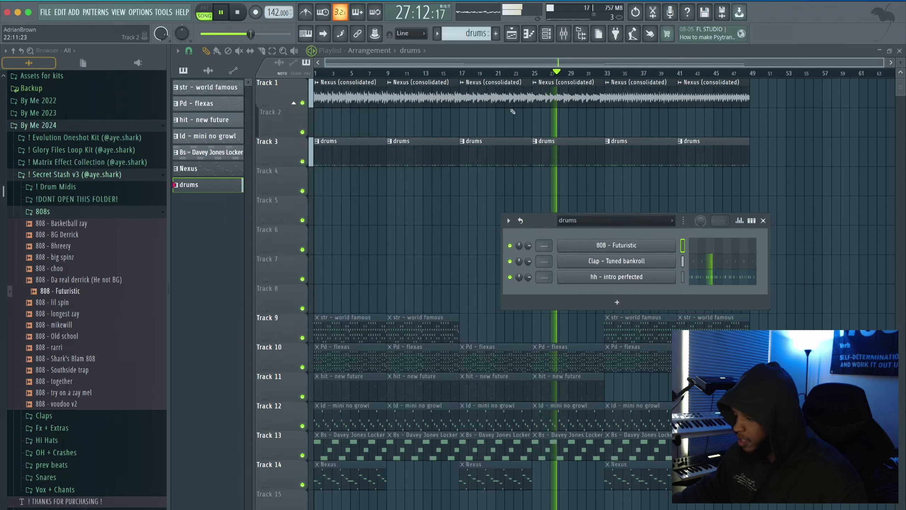
# Write a two-bar 808 pattern on C7, G#6 and A#6, and duplicate it into bars 3 and 4
pyautogui.click(564, 34)
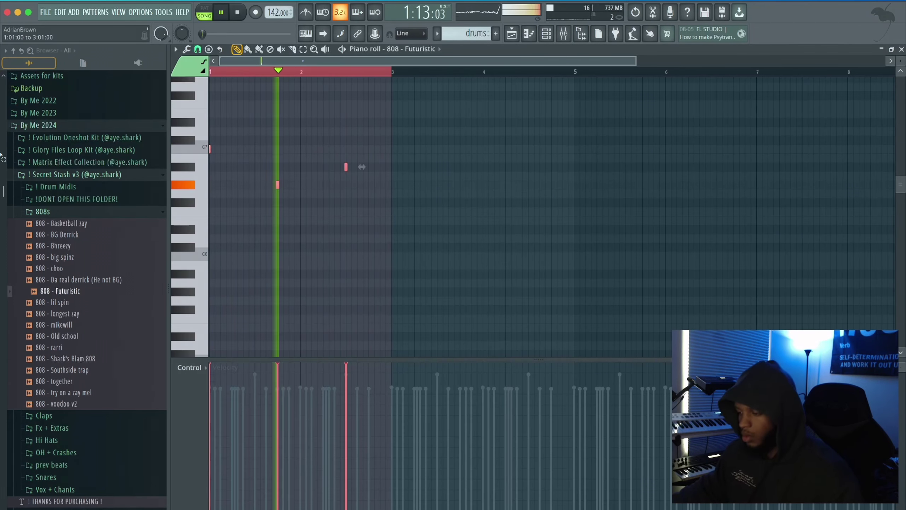
pyautogui.hotkey('ctrl', 'b')
pyautogui.hotkey('ctrl', 'd')
pyautogui.scroll(-2, 548, 81)
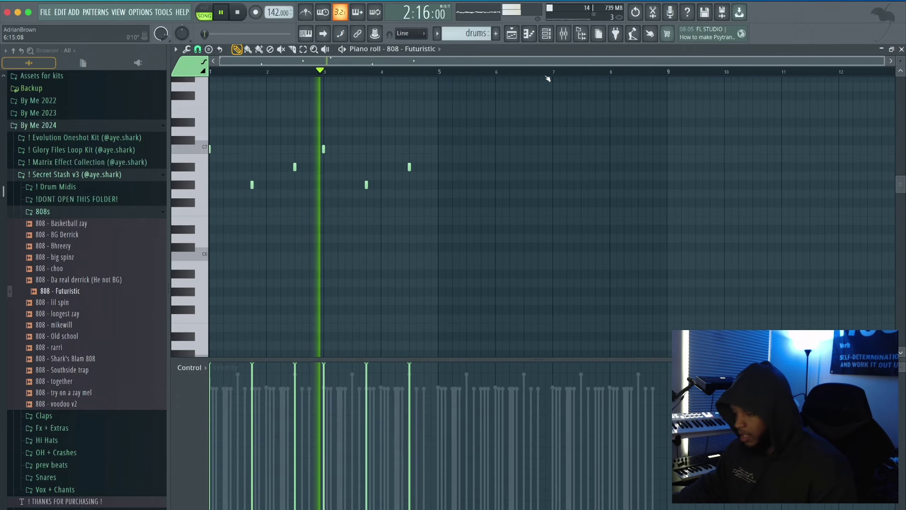
# Add an A#6 808 note on beat 4 of bar 4, and duplicate the four-bar pattern into bars 5 to 8
pyautogui.click(424, 166)
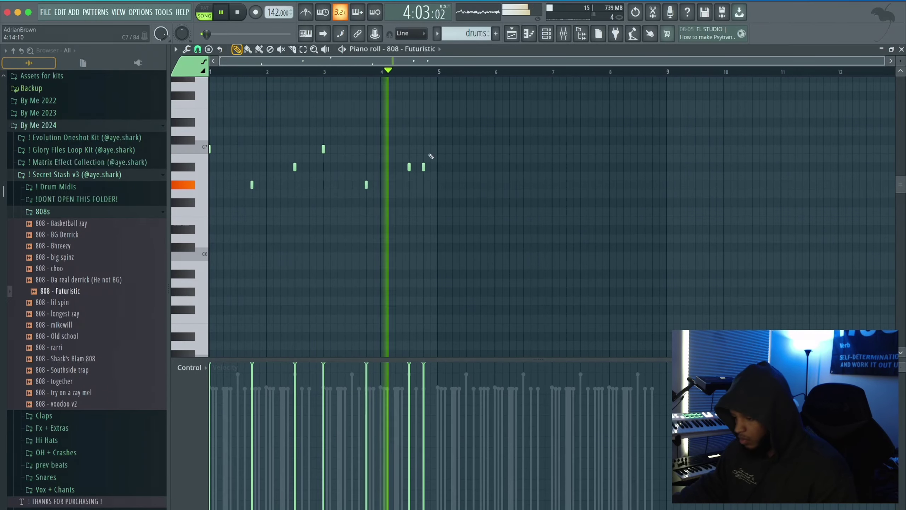
pyautogui.hotkey('ctrl', 'a')
pyautogui.hotkey('ctrl', 'b')
pyautogui.hotkey('ctrl', 'd')
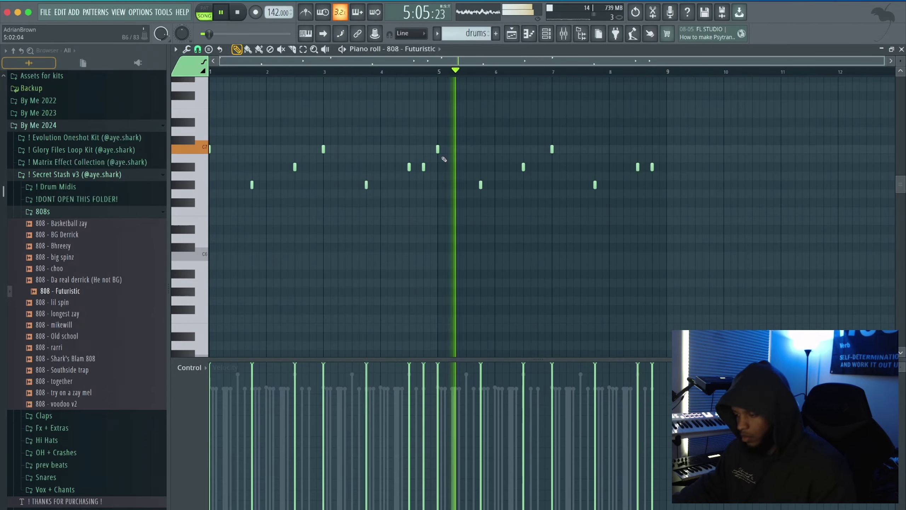
# Add a G#6 808 note on beat 2 of bars 4 and 8, and transpose the whole pattern down two octaves
pyautogui.click(395, 184)
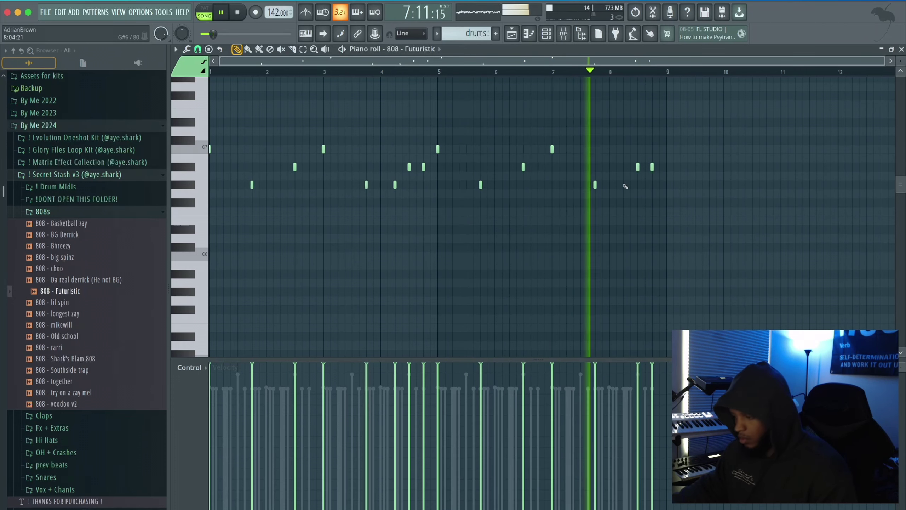
pyautogui.click(624, 184)
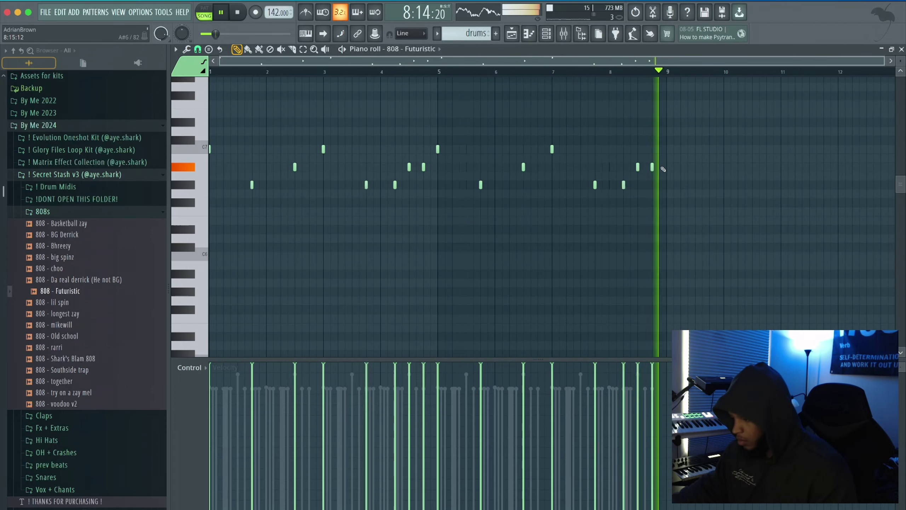
pyautogui.hotkey('ctrl', 'Down')
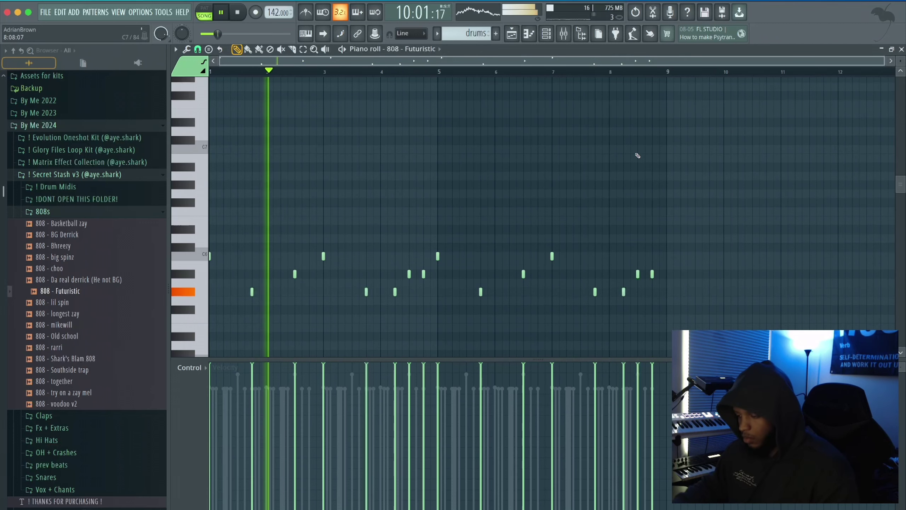
pyautogui.scroll(-3, 628, 153)
pyautogui.hotkey('ctrl', 'Down')
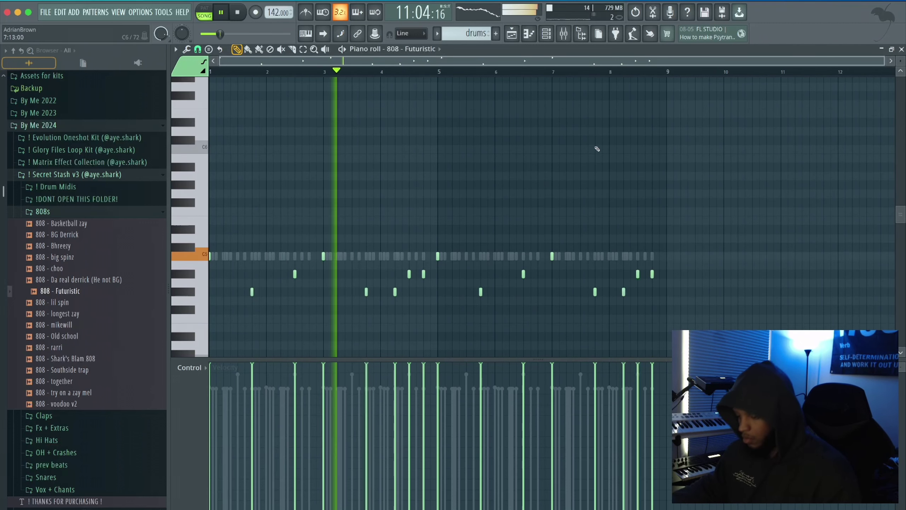
pyautogui.scroll(-2, 571, 148)
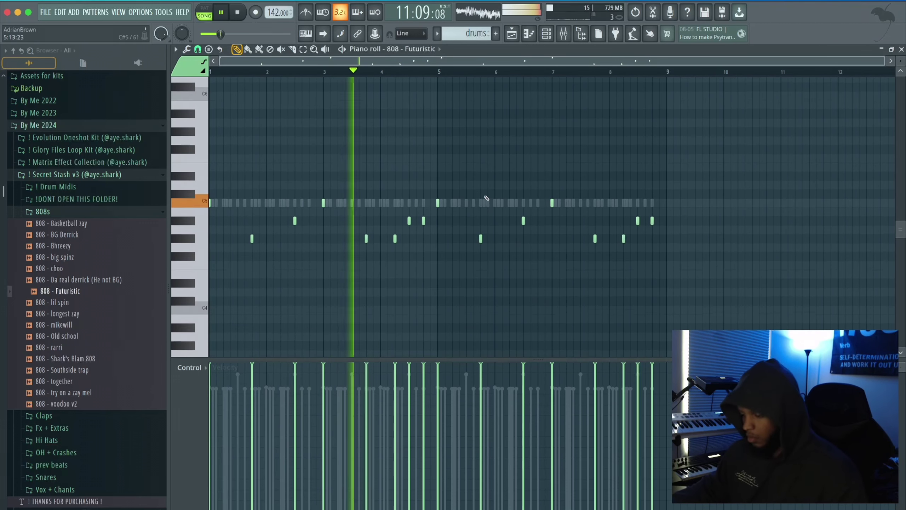
pyautogui.click(564, 34)
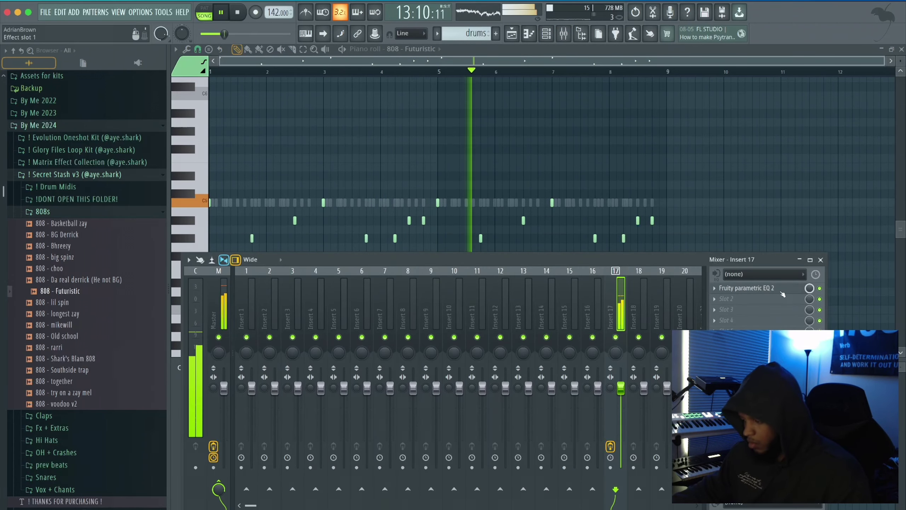
pyautogui.click(821, 260)
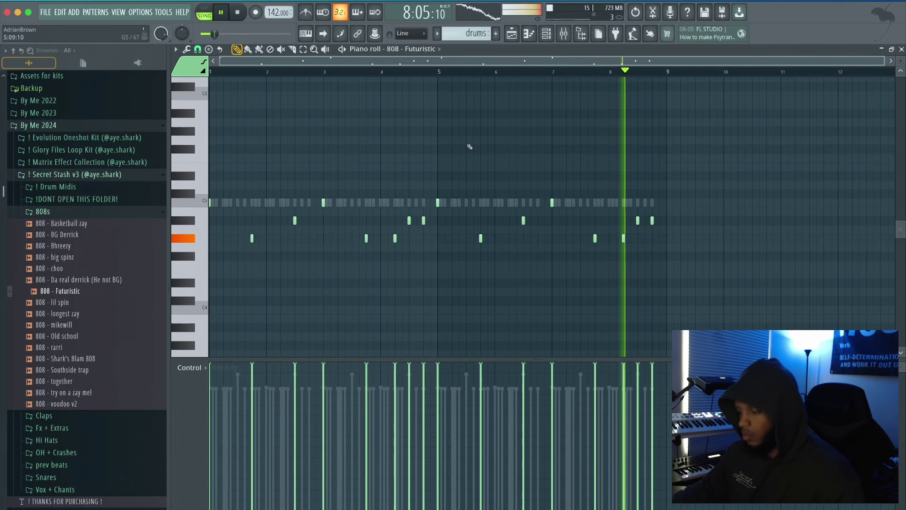
# Fill all eight bars with OH - psss psss hits following the 808 rhythm, duplicating bars 1 to 4 into bars 5 to 8
pyautogui.scroll(2, 469, 146)
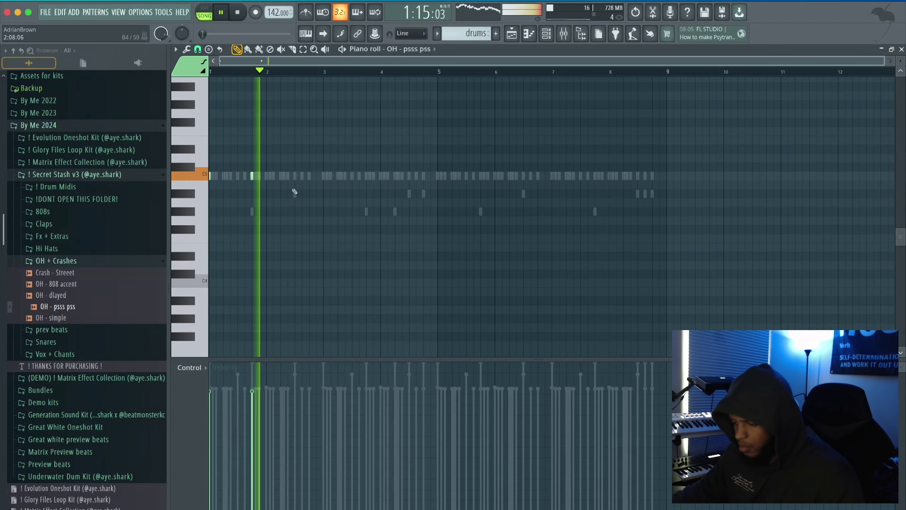
pyautogui.moveTo(325, 71); pyautogui.dragTo(436, 70)
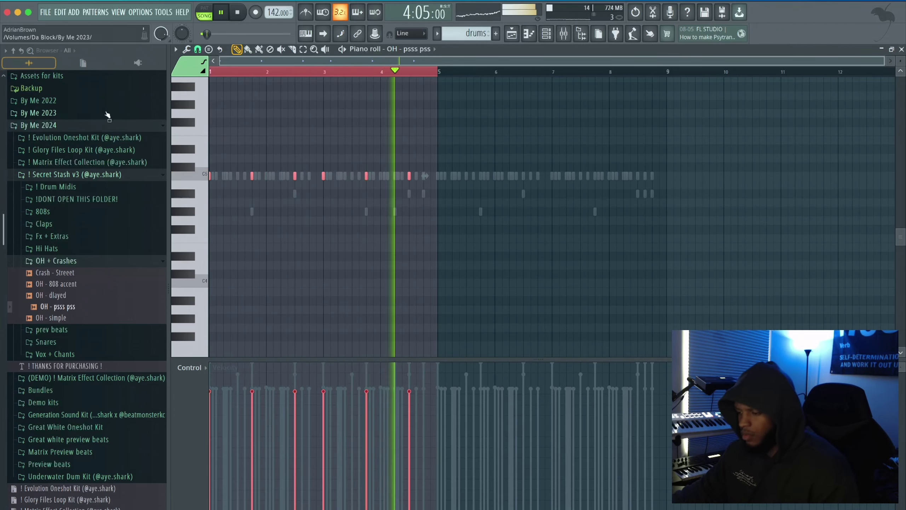
pyautogui.moveTo(439, 134); pyautogui.dragTo(622, 133)
pyautogui.click(598, 153)
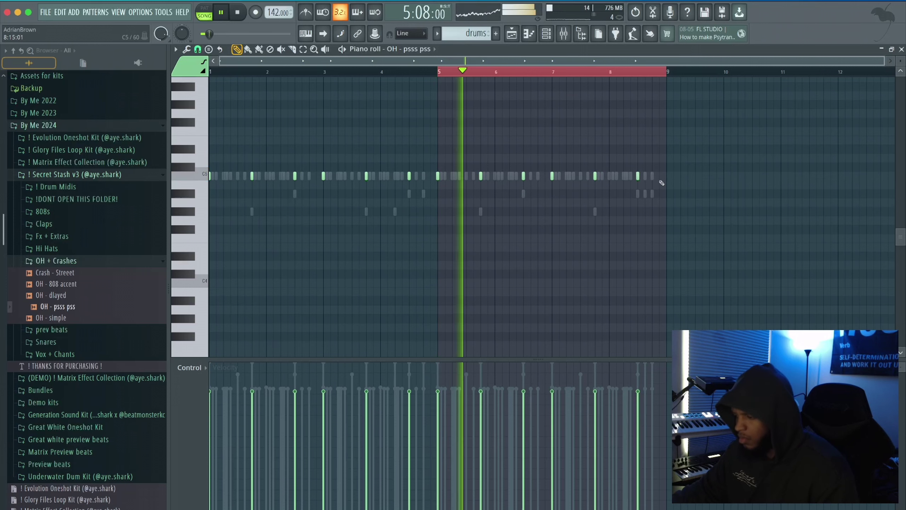
pyautogui.hotkey('ctrl', 'd')
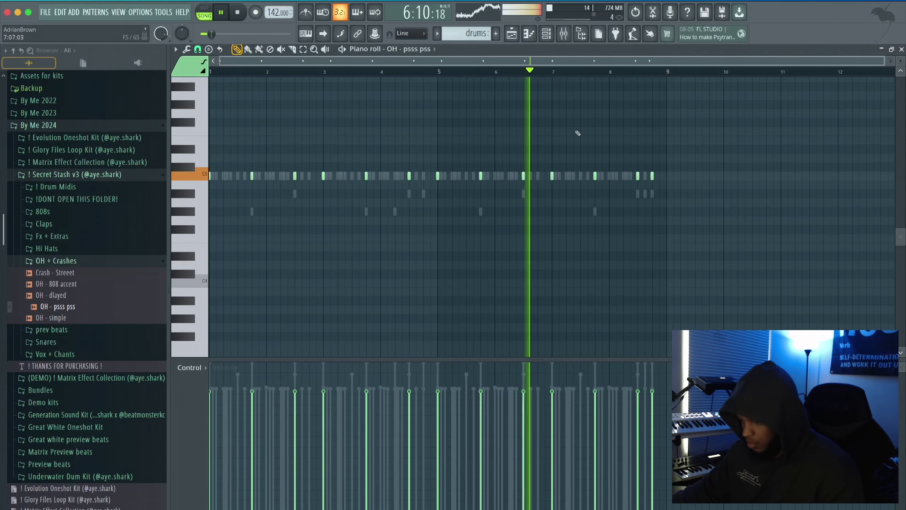
# Lower the volume of the OH - psss psss channel
pyautogui.press('F6')
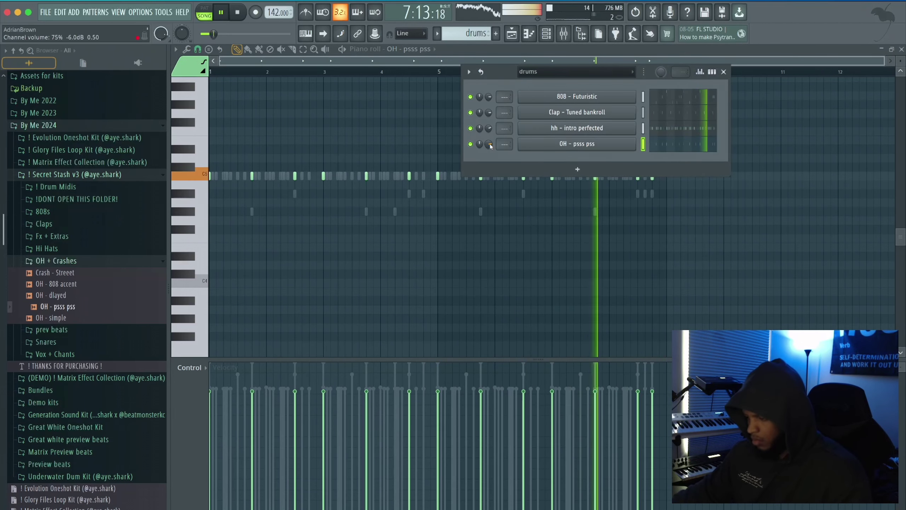
pyautogui.click(723, 73)
# Switch the piano roll to 808 - Futuristic and add a G#4 note on beat 2 of bar 8
pyautogui.scroll(3, 441, 156)
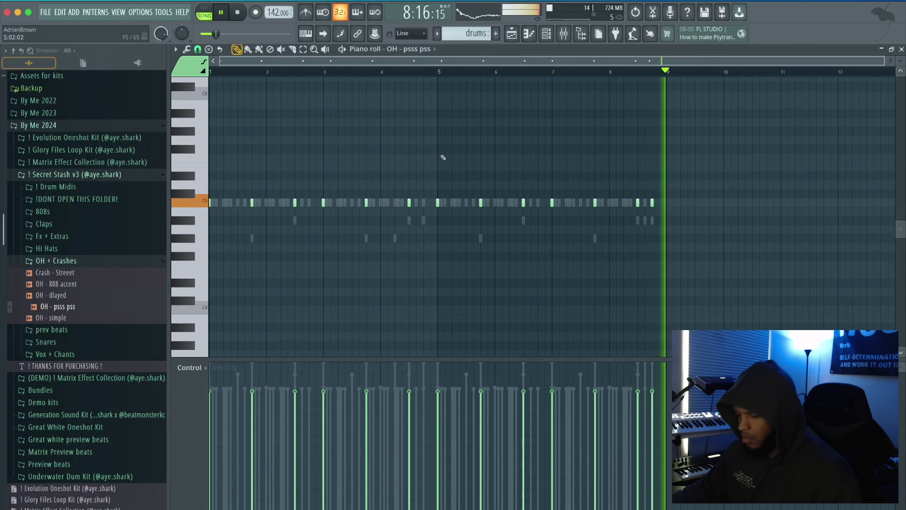
pyautogui.click(393, 49)
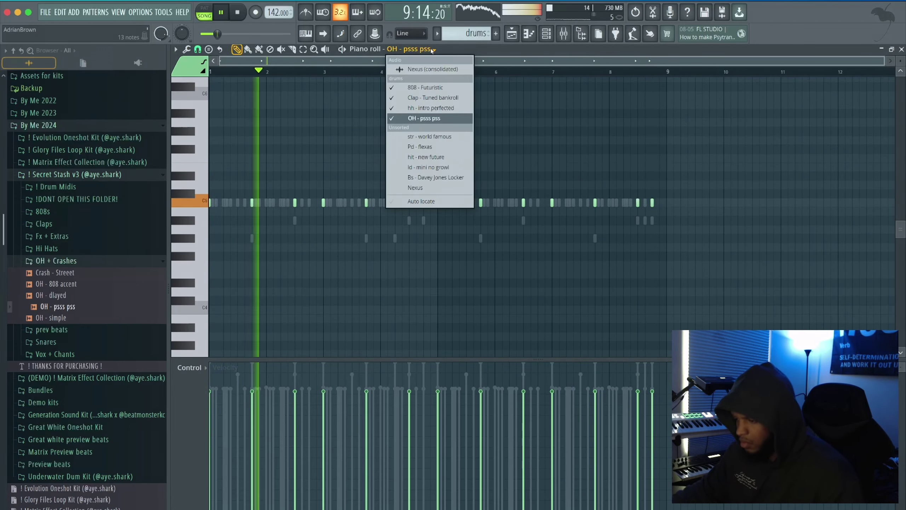
pyautogui.click(416, 88)
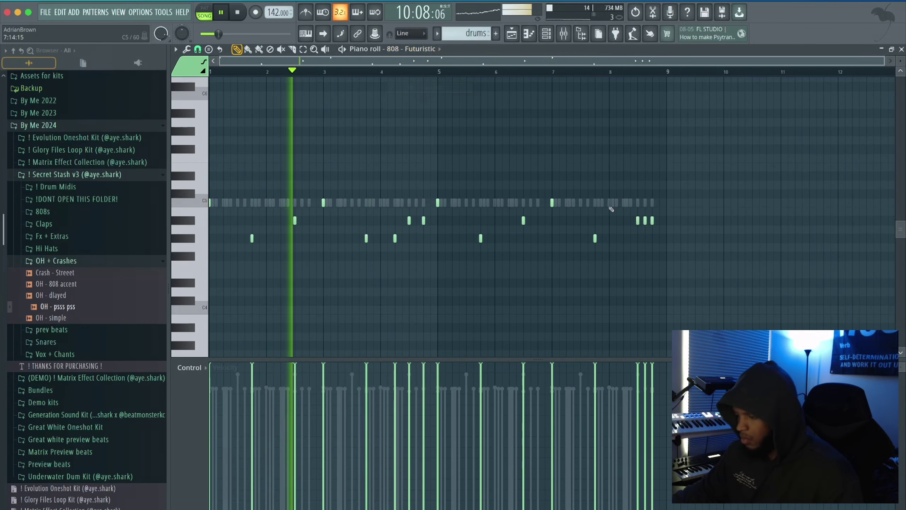
pyautogui.click(624, 238)
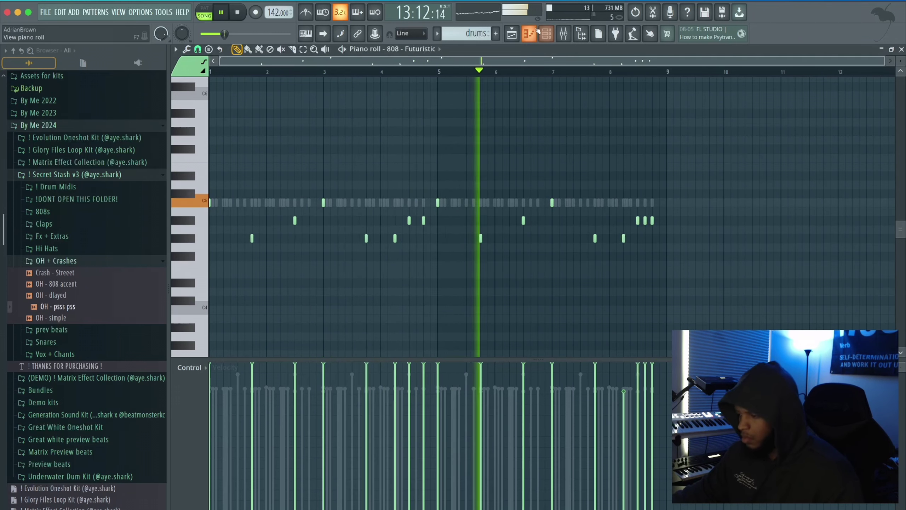
# Add the snare - alm acoustic sample from the Secret Stash v3 Snares folder to the drums pattern and open its piano roll
pyautogui.click(545, 35)
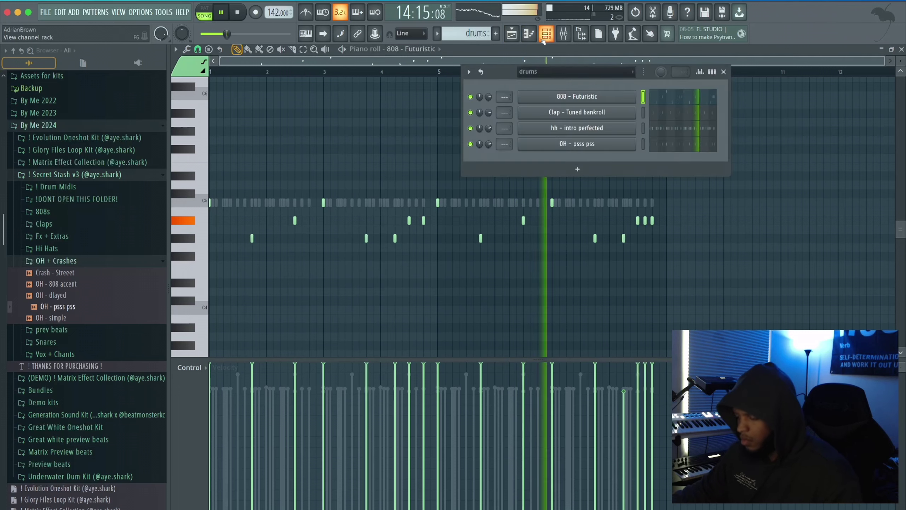
pyautogui.click(84, 260)
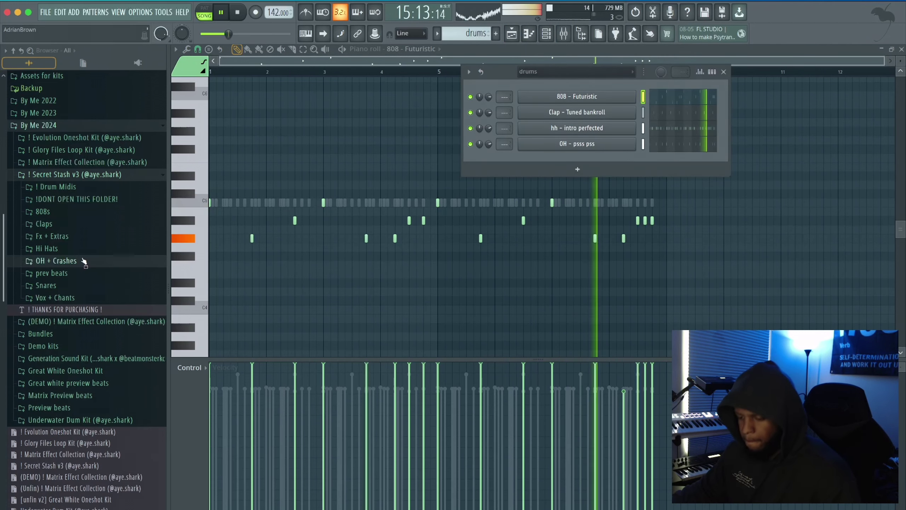
pyautogui.click(71, 285)
pyautogui.scroll(-1, 76, 284)
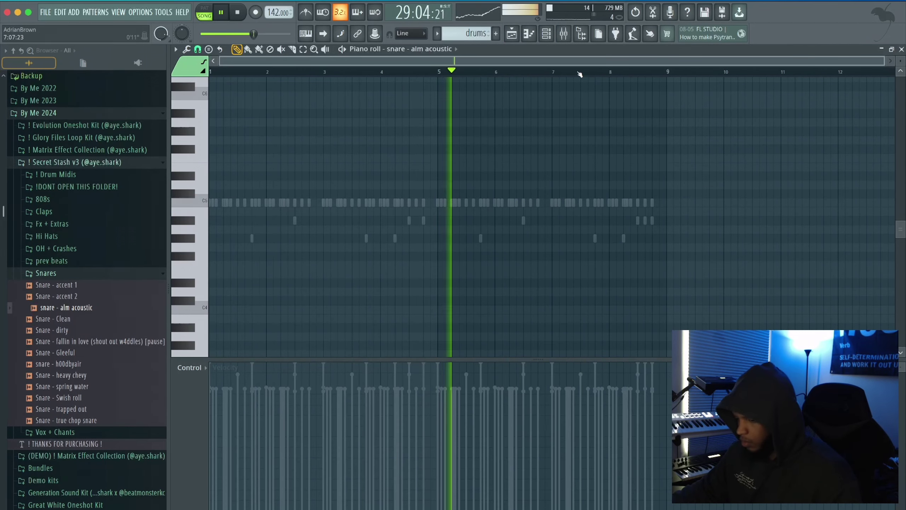
# Place C5 snare hits from the second half of bar 7 into beat 1 of bar 8, removing the misplaced ones
pyautogui.scroll(1, 616, 79)
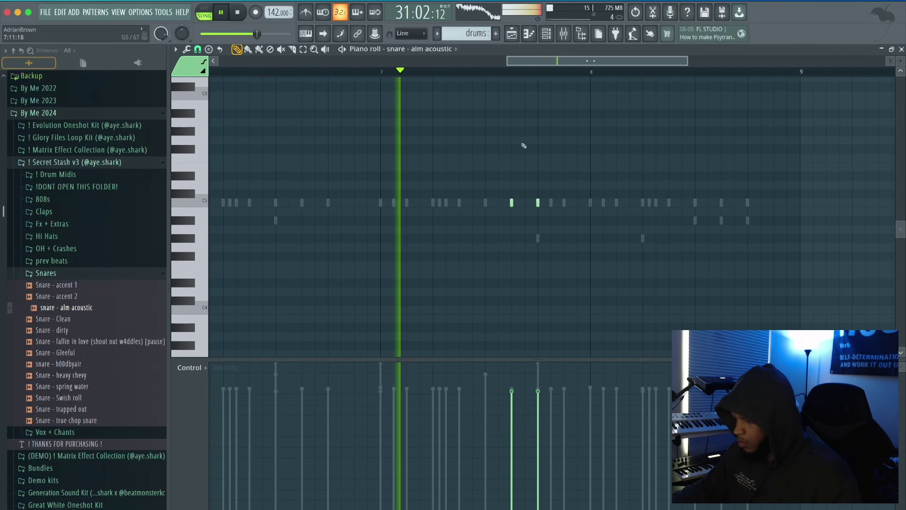
pyautogui.click(550, 202)
pyautogui.click(564, 202)
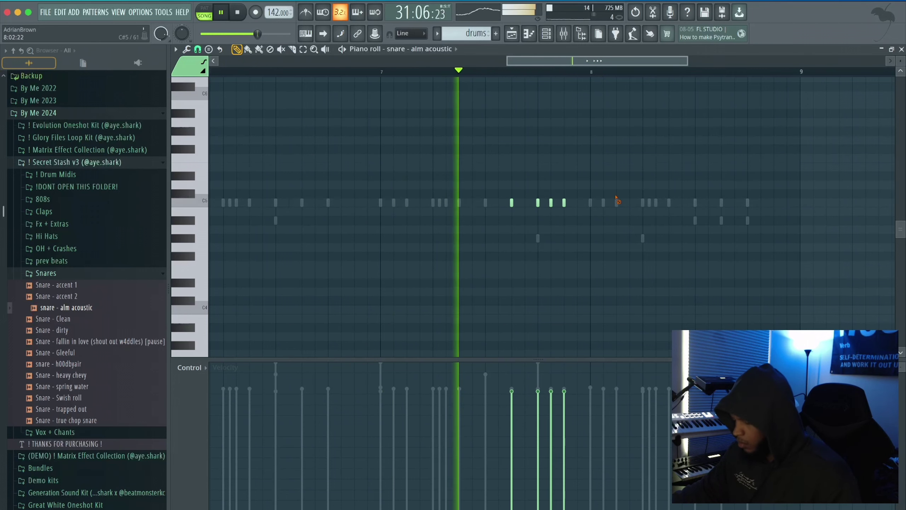
pyautogui.click(590, 202)
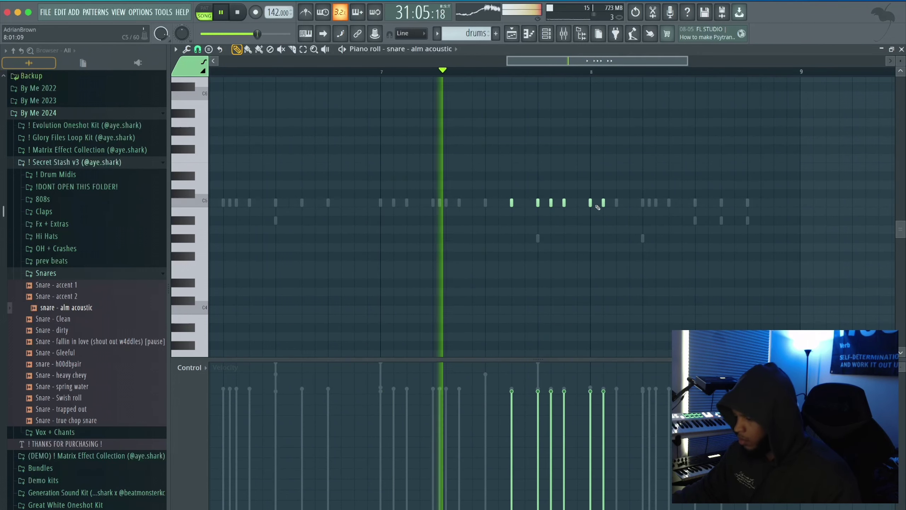
pyautogui.rightClick(623, 210)
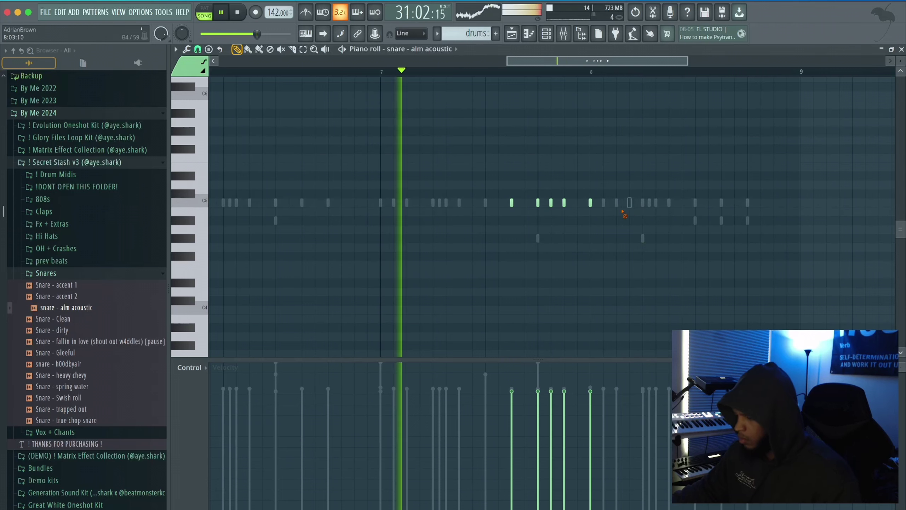
pyautogui.click(618, 203)
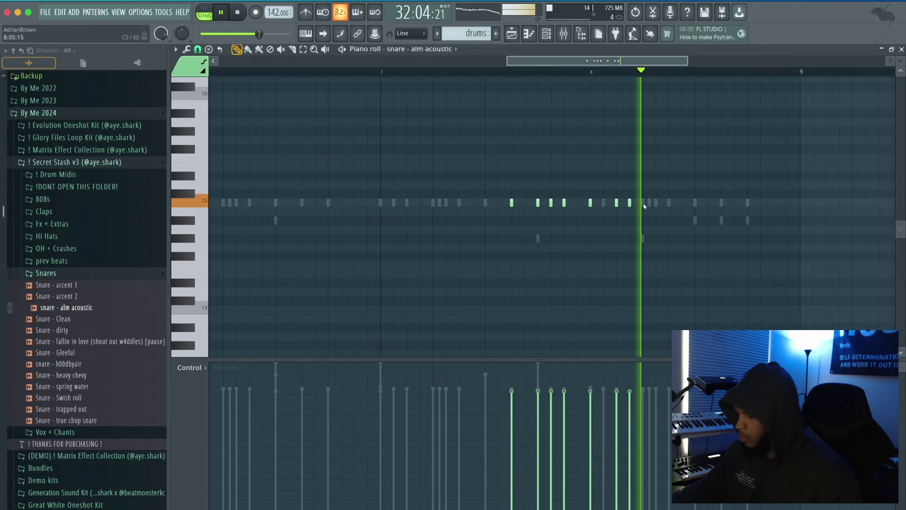
# Continue the C5 snare fill with three hits on beat 2 of bar 8 and four more toward the bar's end
pyautogui.click(643, 203)
pyautogui.click(656, 203)
pyautogui.click(669, 203)
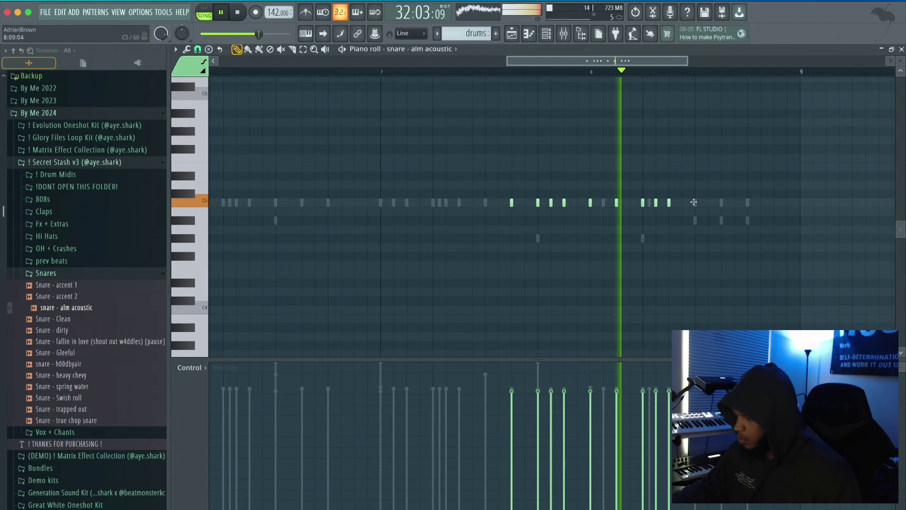
pyautogui.click(747, 203)
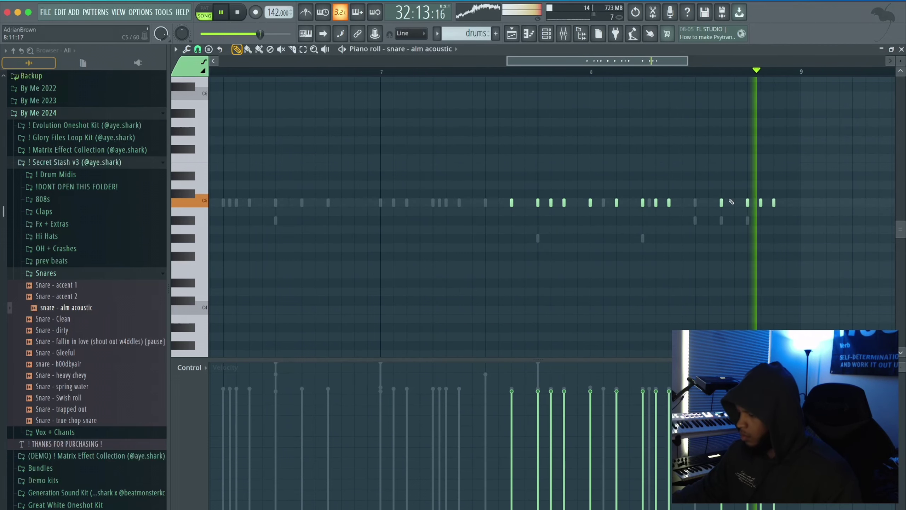
# Transpose the first nine notes of the snare fill up six semitones to F#5
pyautogui.moveTo(681, 194); pyautogui.dragTo(411, 230)
pyautogui.hotkey('shift', 'Up')
pyautogui.hotkey('shift', 'Up')
pyautogui.hotkey('shift', 'Up')
pyautogui.hotkey('shift', 'Up')
pyautogui.hotkey('shift', 'Up')
pyautogui.hotkey('shift', 'Up')
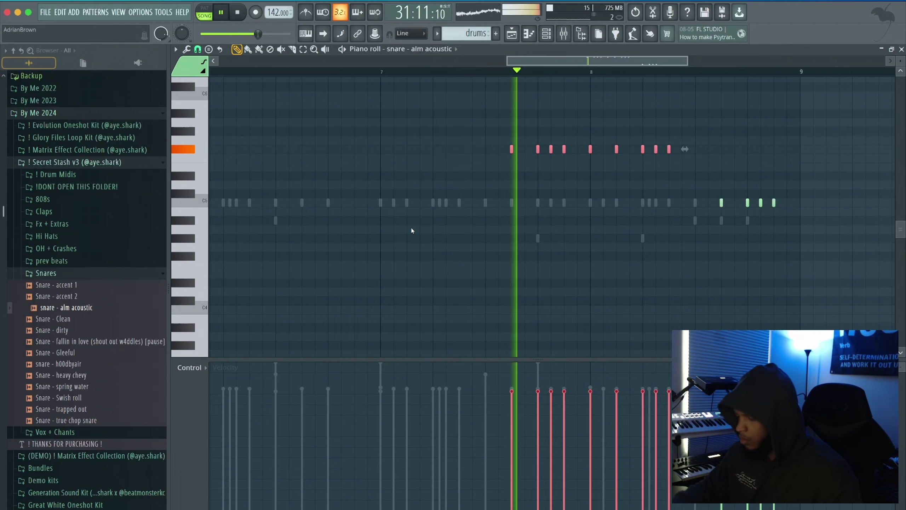
# Step the snare fill downward by lowering the first two bar 8 hits to E5 and the following three to D5
pyautogui.moveTo(696, 118); pyautogui.dragTo(588, 194)
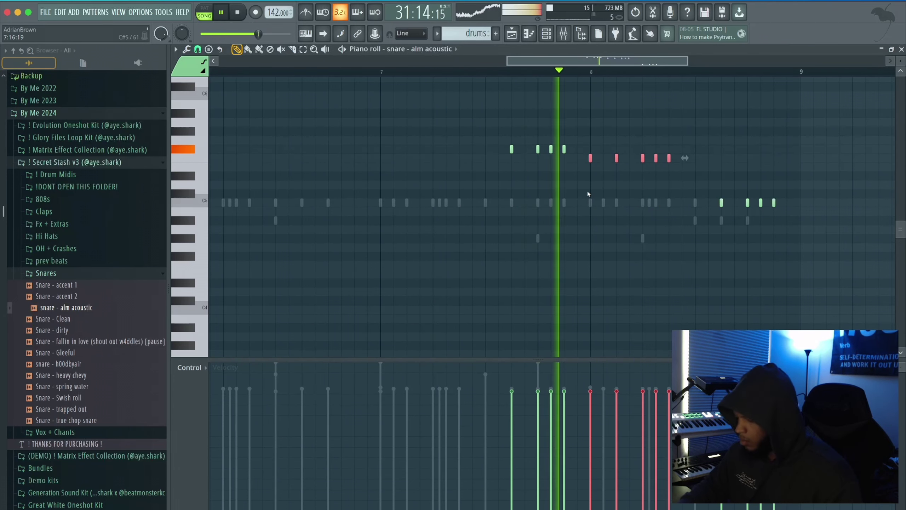
pyautogui.hotkey('shift', 'Down')
pyautogui.hotkey('shift', 'Down')
pyautogui.moveTo(702, 145); pyautogui.dragTo(650, 190)
pyautogui.moveTo(693, 162); pyautogui.dragTo(638, 187)
pyautogui.hotkey('shift', 'Down')
pyautogui.hotkey('shift', 'Down')
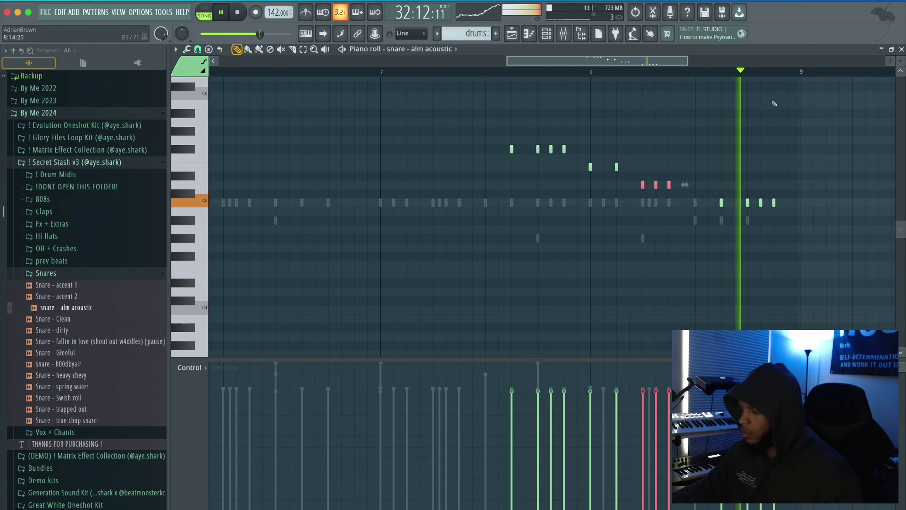